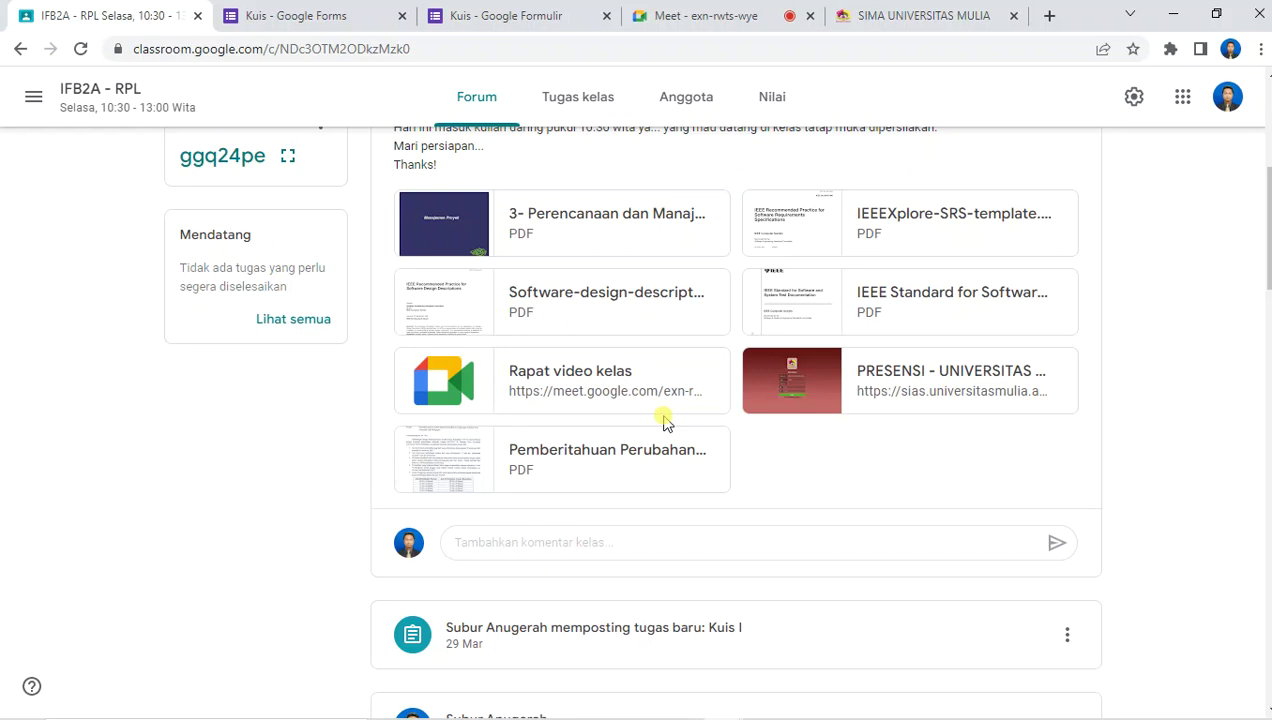
Step: Open the IEEEXplore-SRS-template PDF attached to the class post for viewing
click(866, 217)
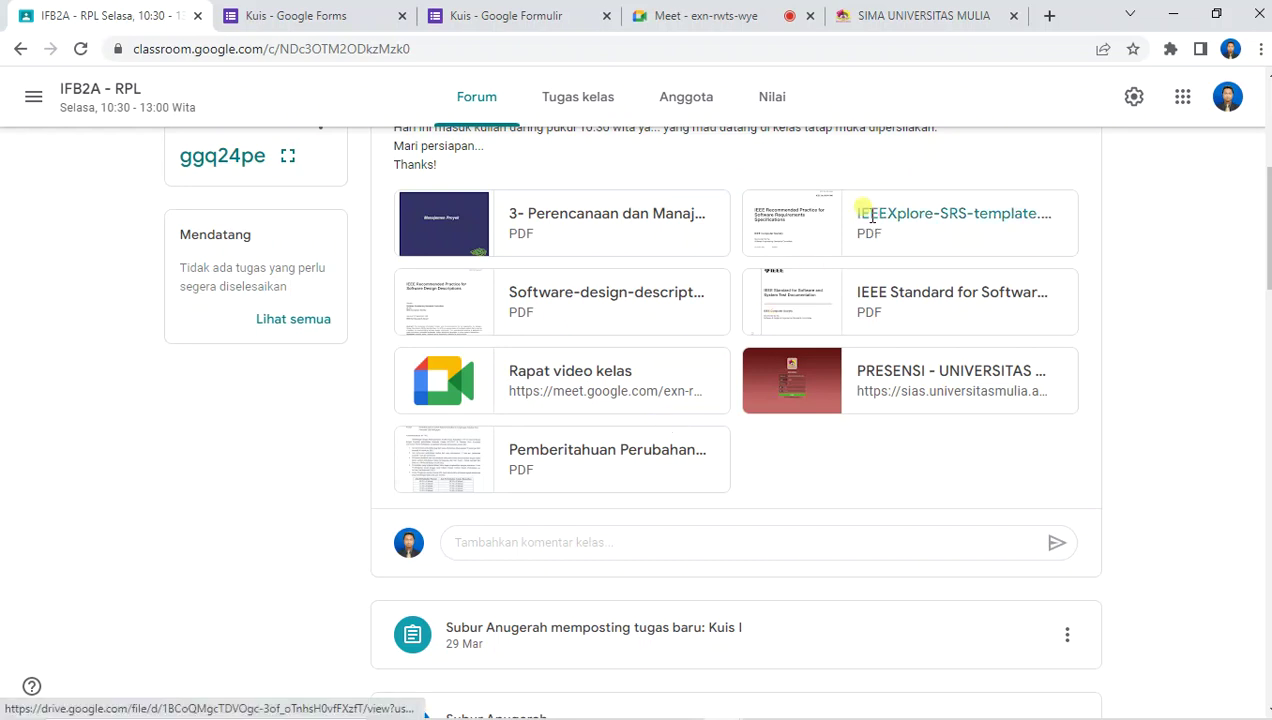
scroll(681, 474, down, 1)
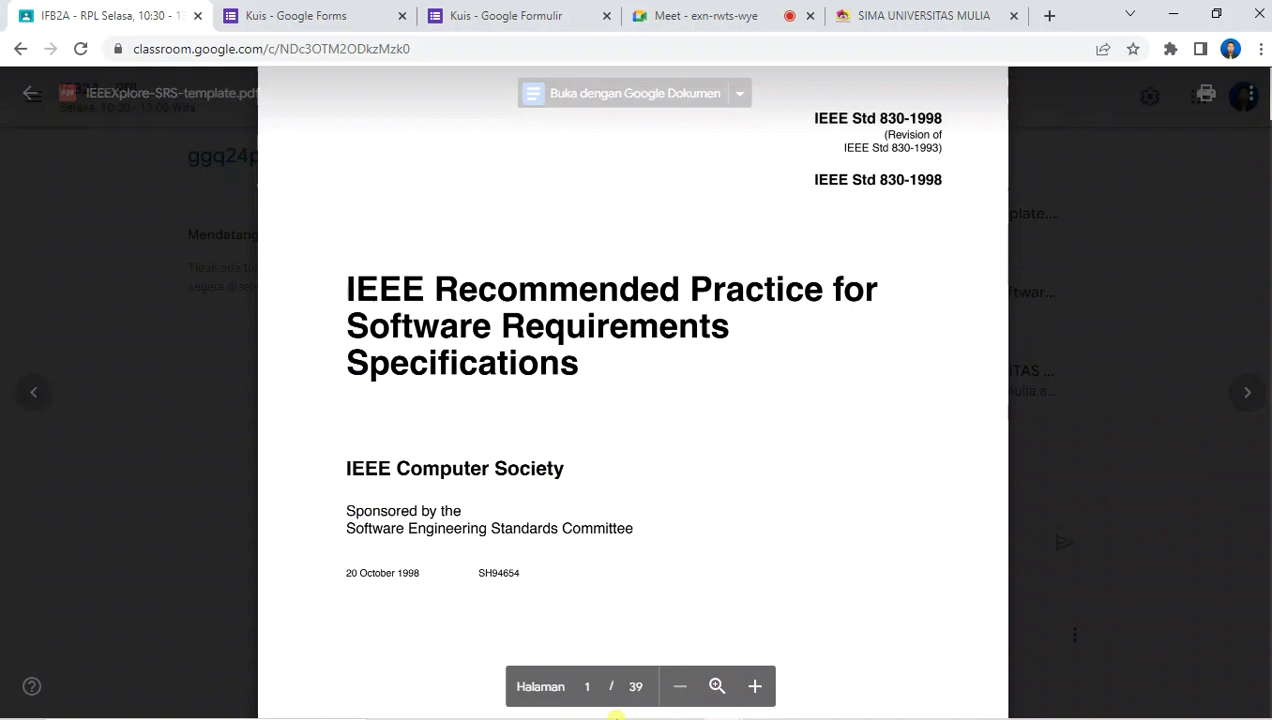
Step: Switch to Contoh Dokumen SRS.pdf in Adobe Acrobat Reader and review the context diagram, DFD Level 1, Data Dictionary and Program Specification
mouse_move(690, 703)
click(878, 706)
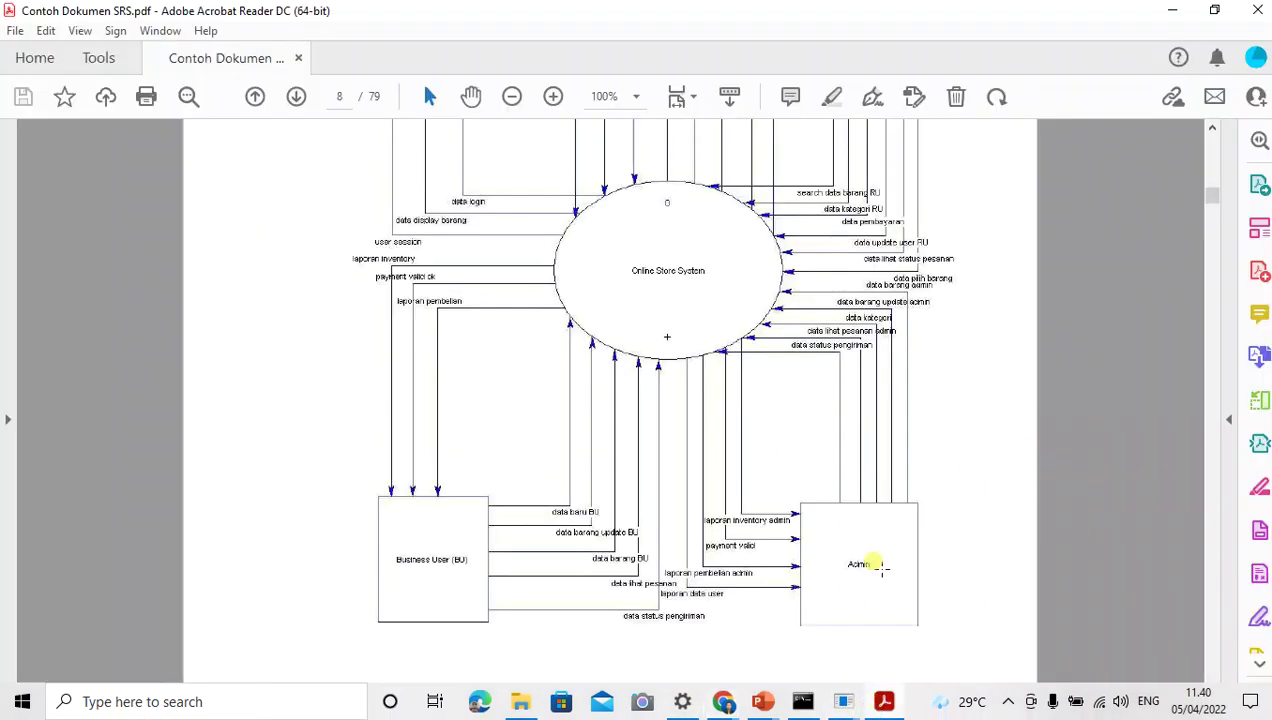
scroll(1000, 477, down, 10)
scroll(1000, 477, down, 10)
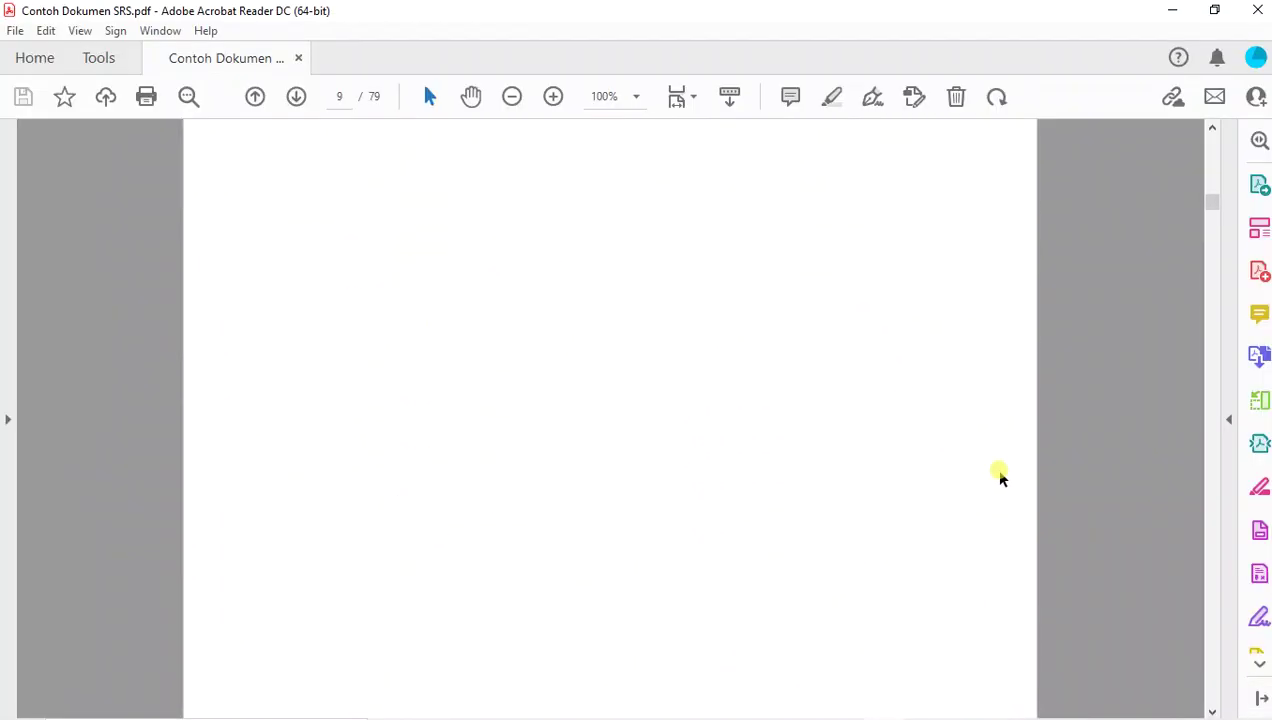
scroll(1000, 477, down, 15)
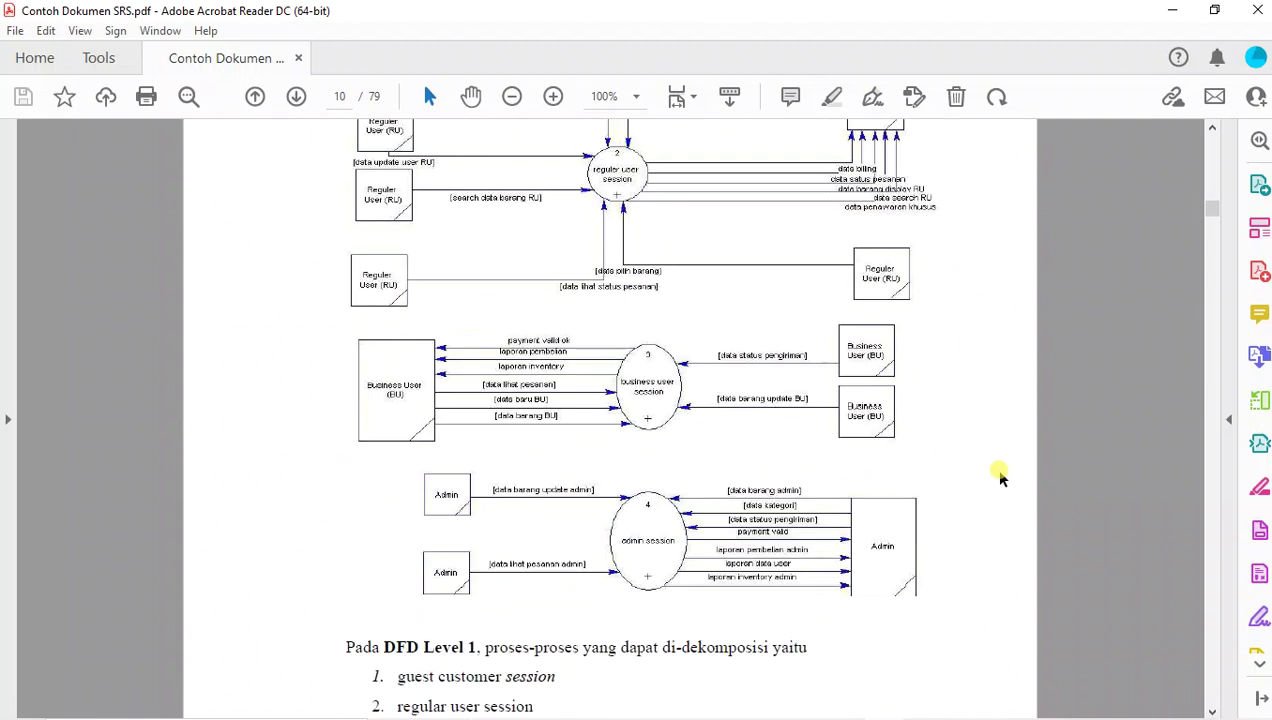
scroll(1000, 477, down, 7)
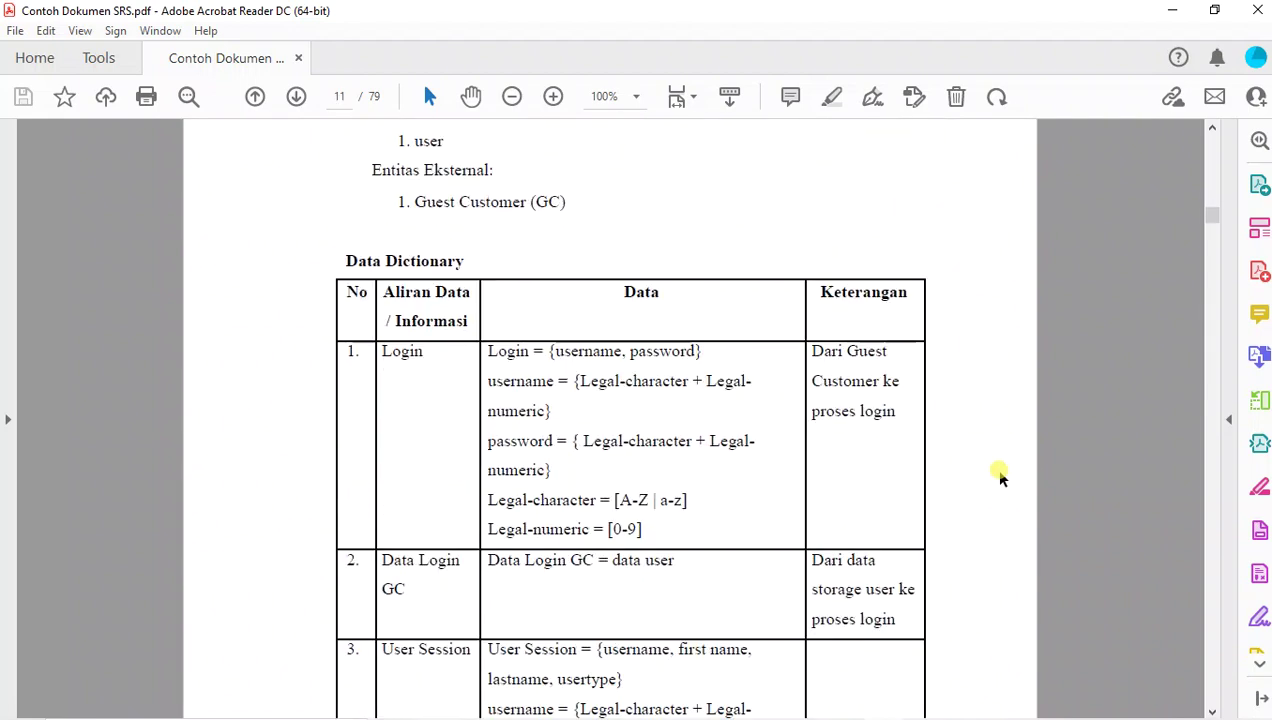
scroll(1000, 477, down, 3)
scroll(1000, 477, down, 10)
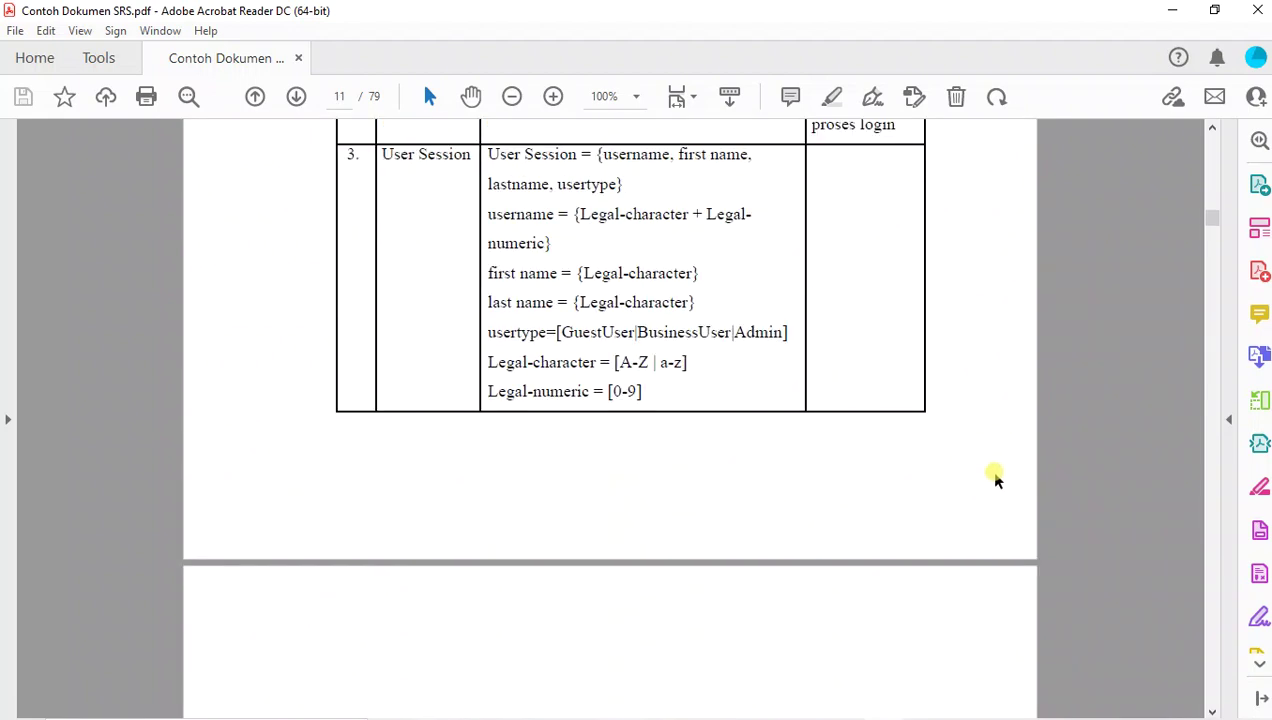
scroll(996, 481, down, 4)
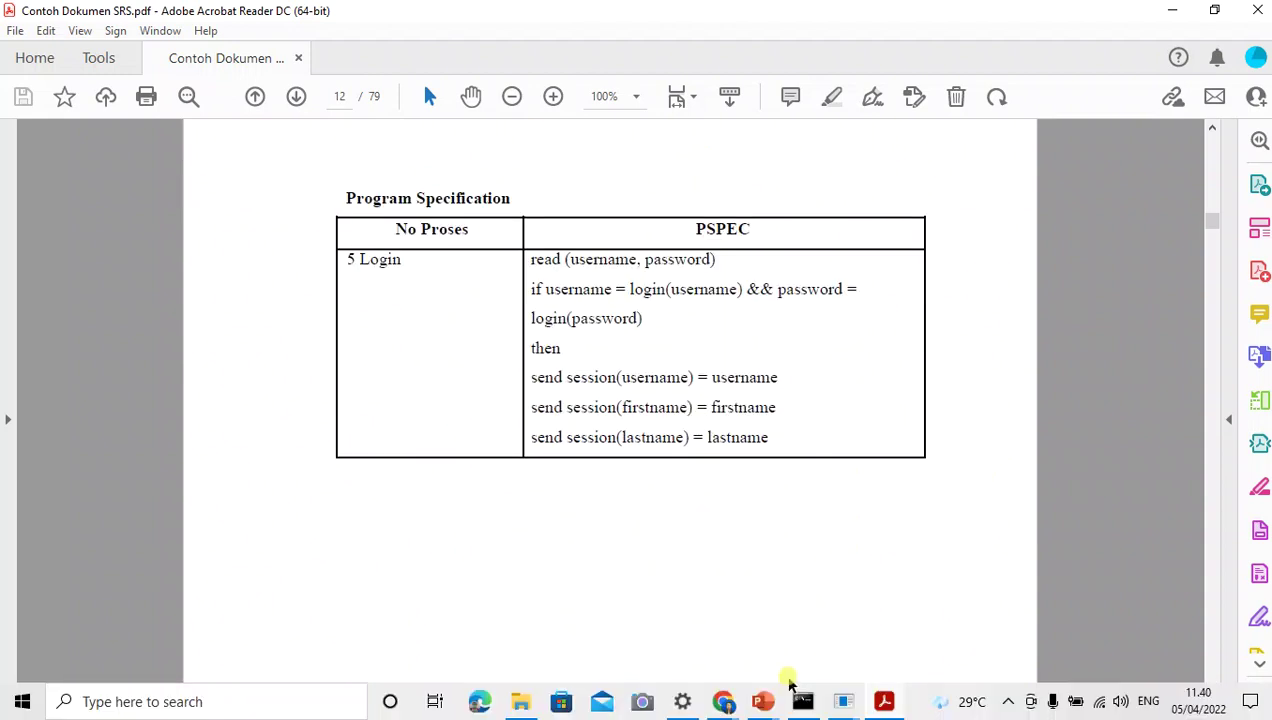
scroll(1030, 512, down, 6)
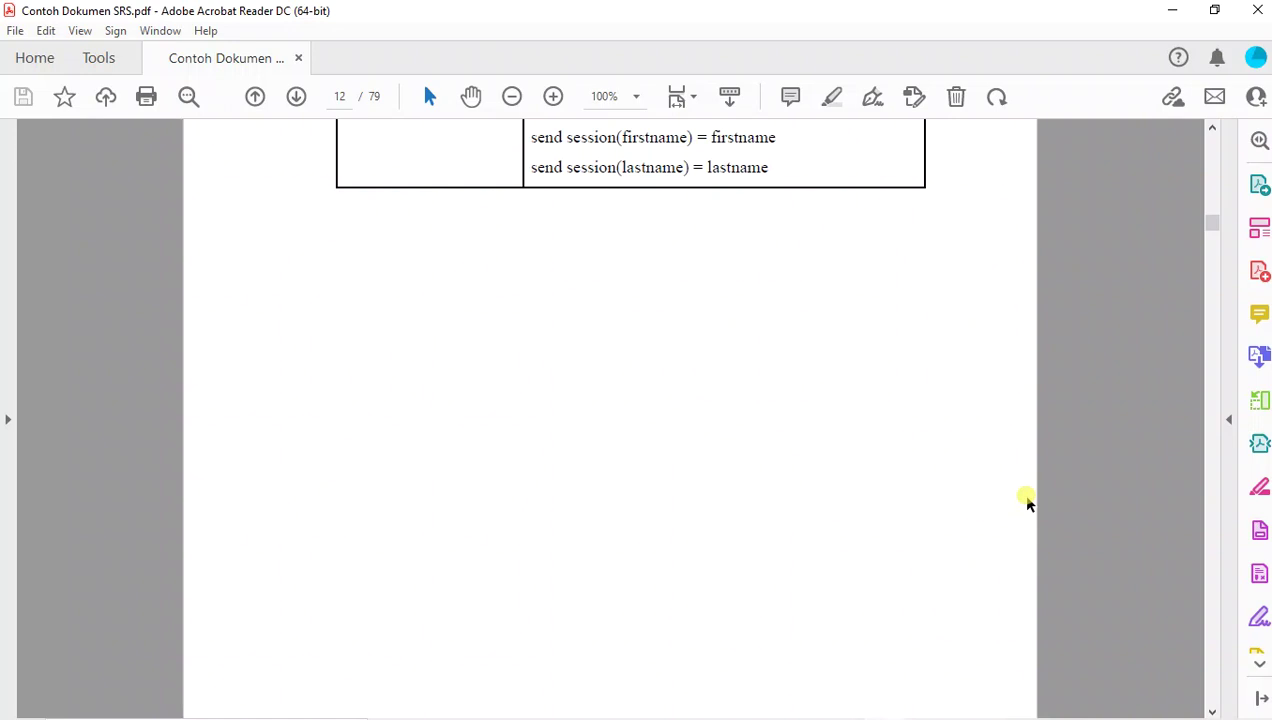
Step: Examine the DFD Level 2 guest customer session and its data dictionary, and skip ahead to page 46 of the sample SRS
scroll(1027, 500, down, 15)
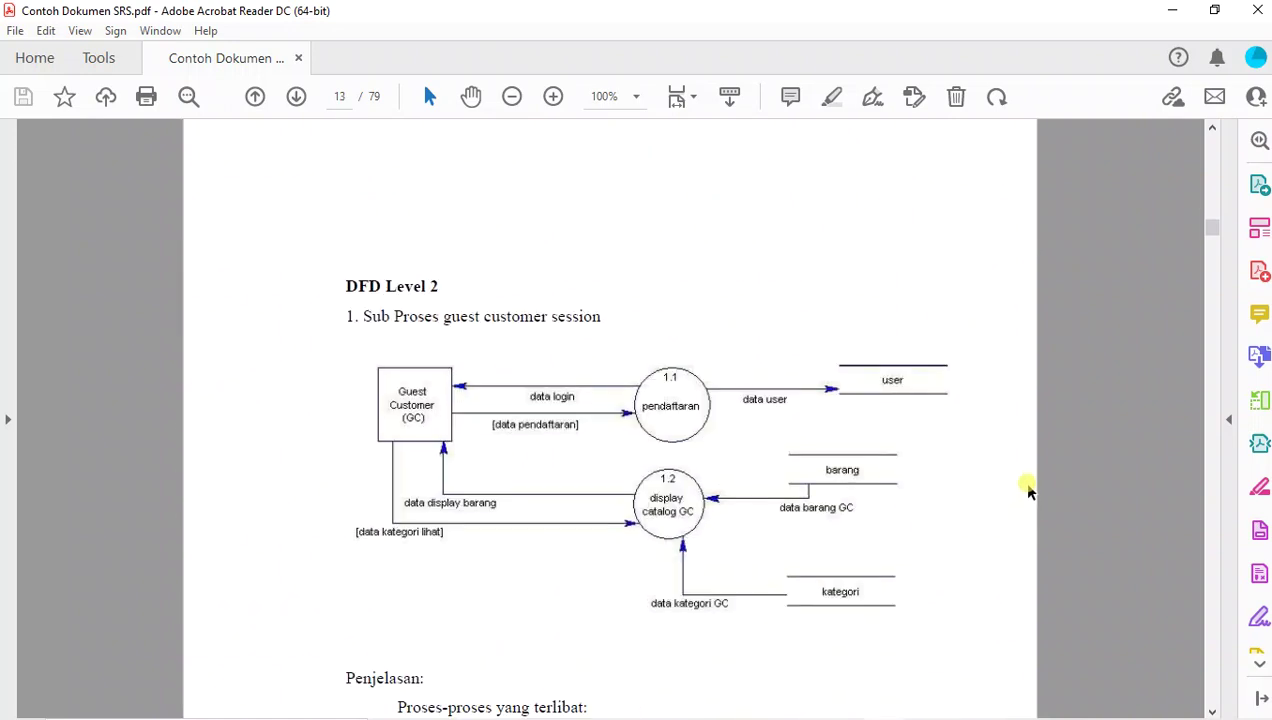
scroll(1030, 490, down, 7)
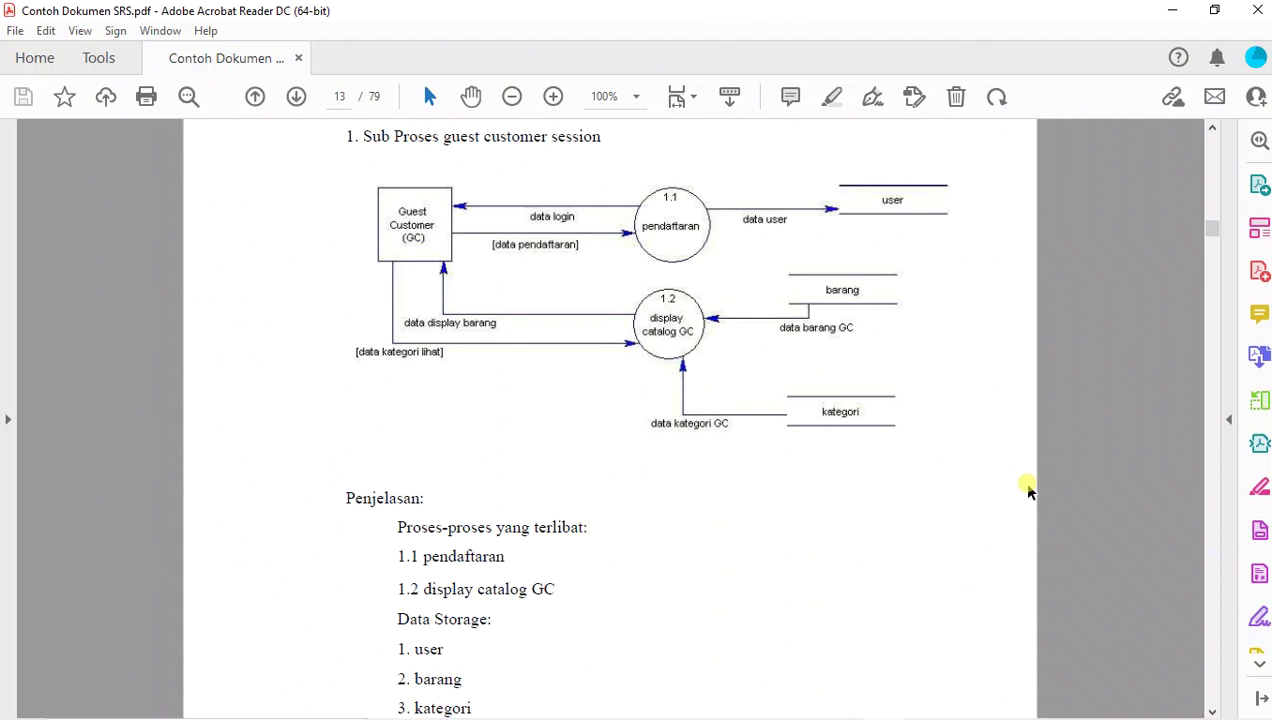
scroll(1030, 490, down, 4)
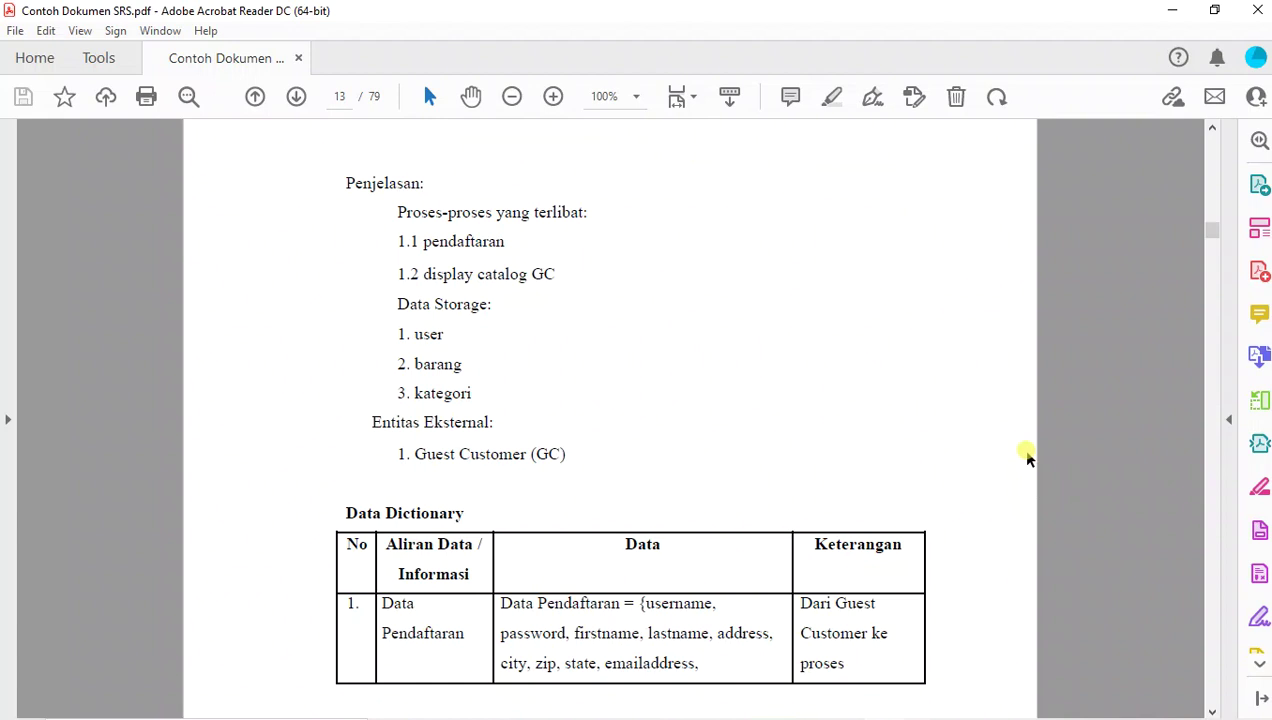
scroll(1028, 455, down, 7)
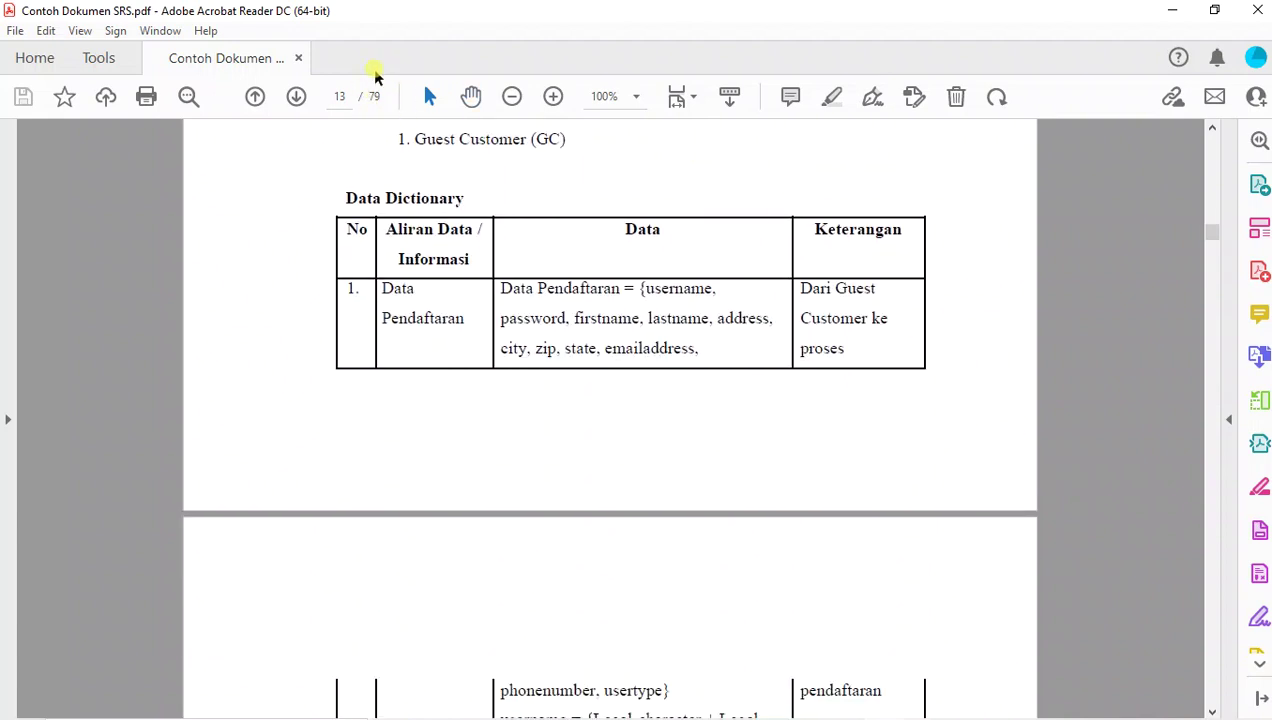
scroll(642, 372, down, 8)
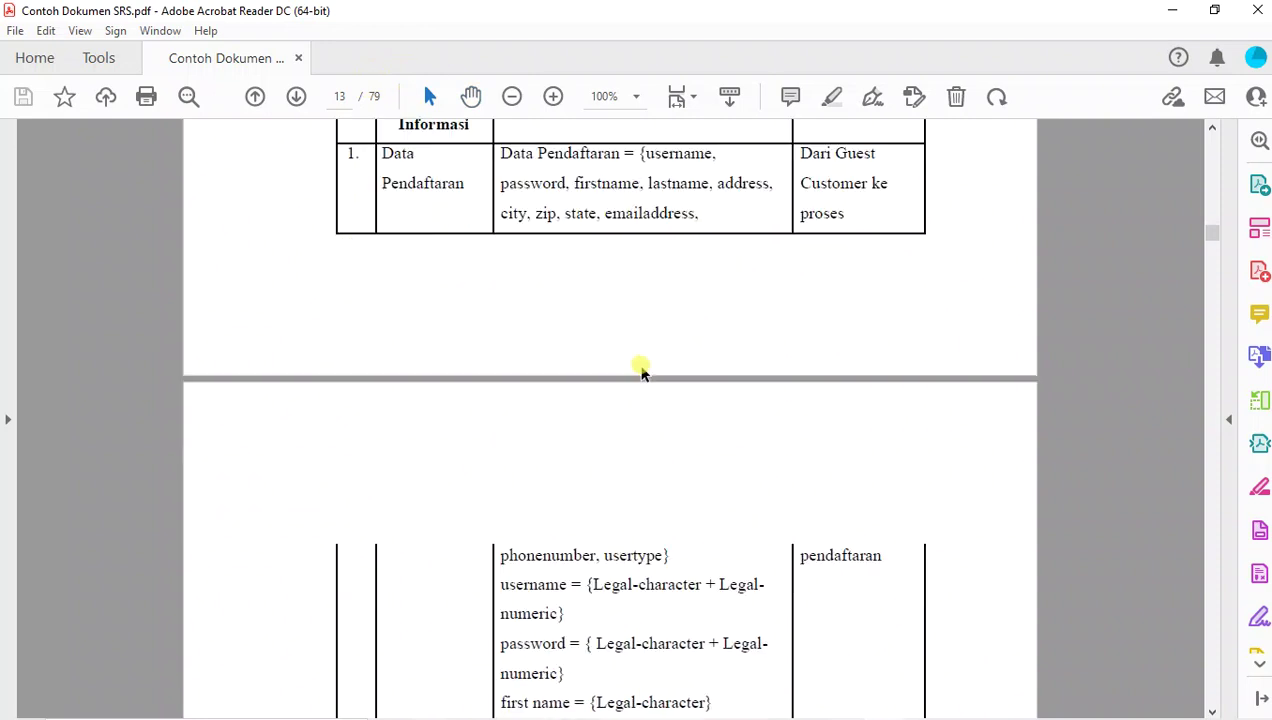
scroll(646, 383, down, 12)
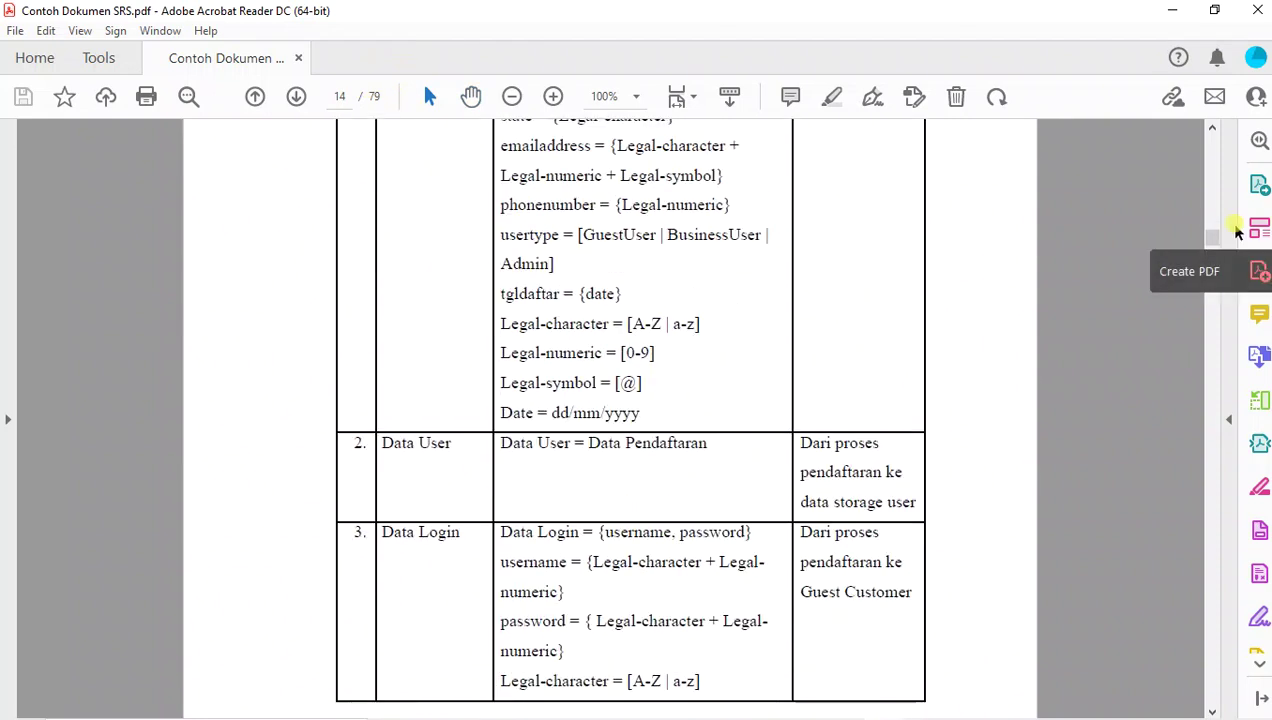
drag(1220, 240, 1207, 459)
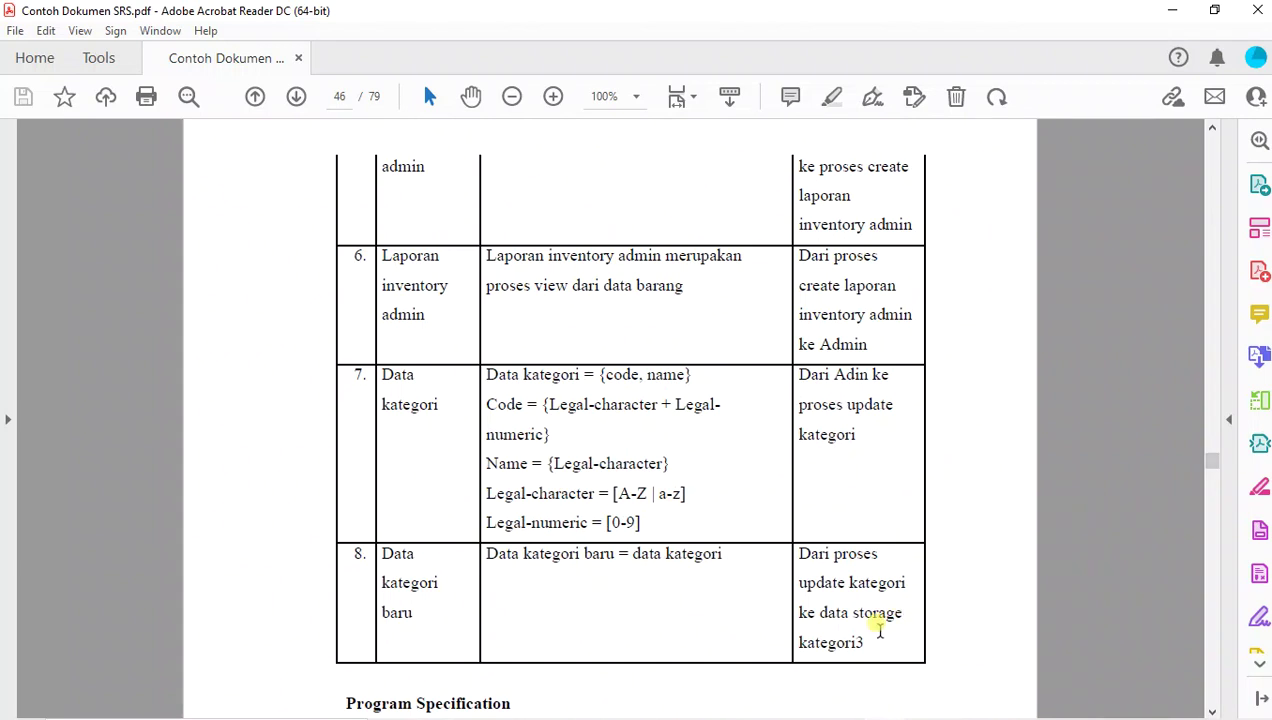
Step: Switch back to Chrome, highlight "Software Requirements Specifications" in the IEEE document's title, and close the PDF preview
mouse_move(718, 712)
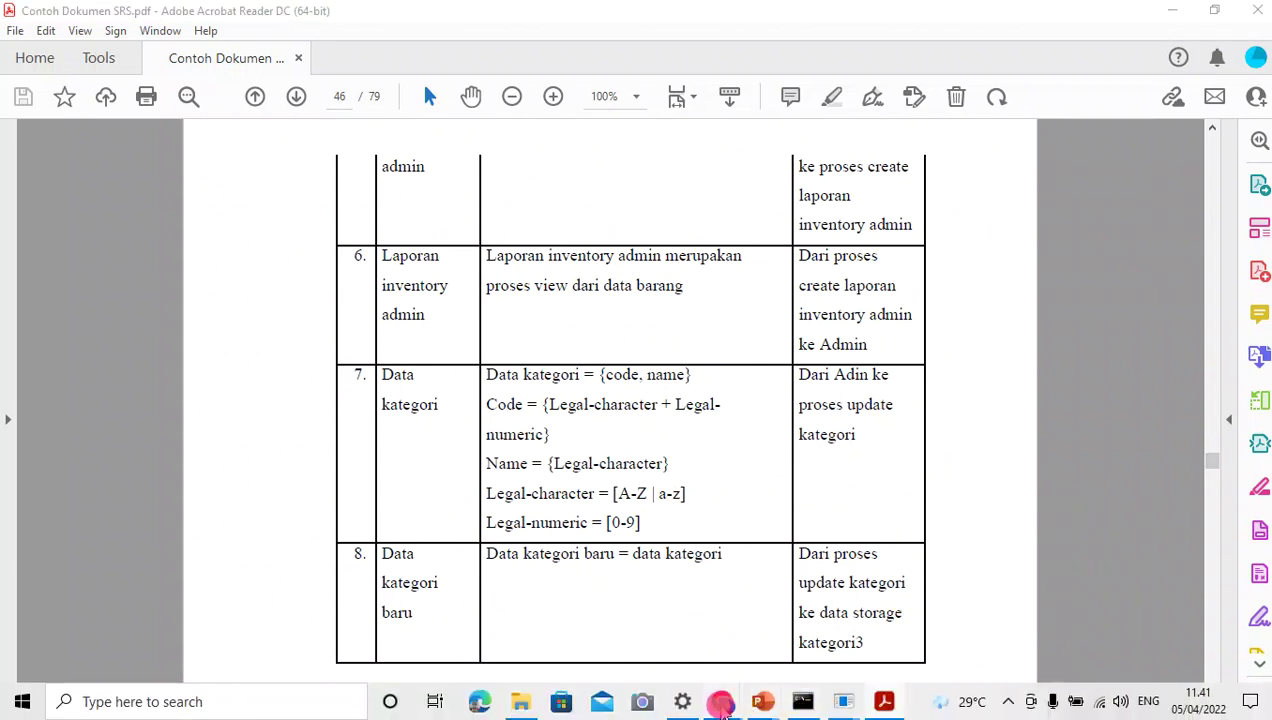
click(637, 630)
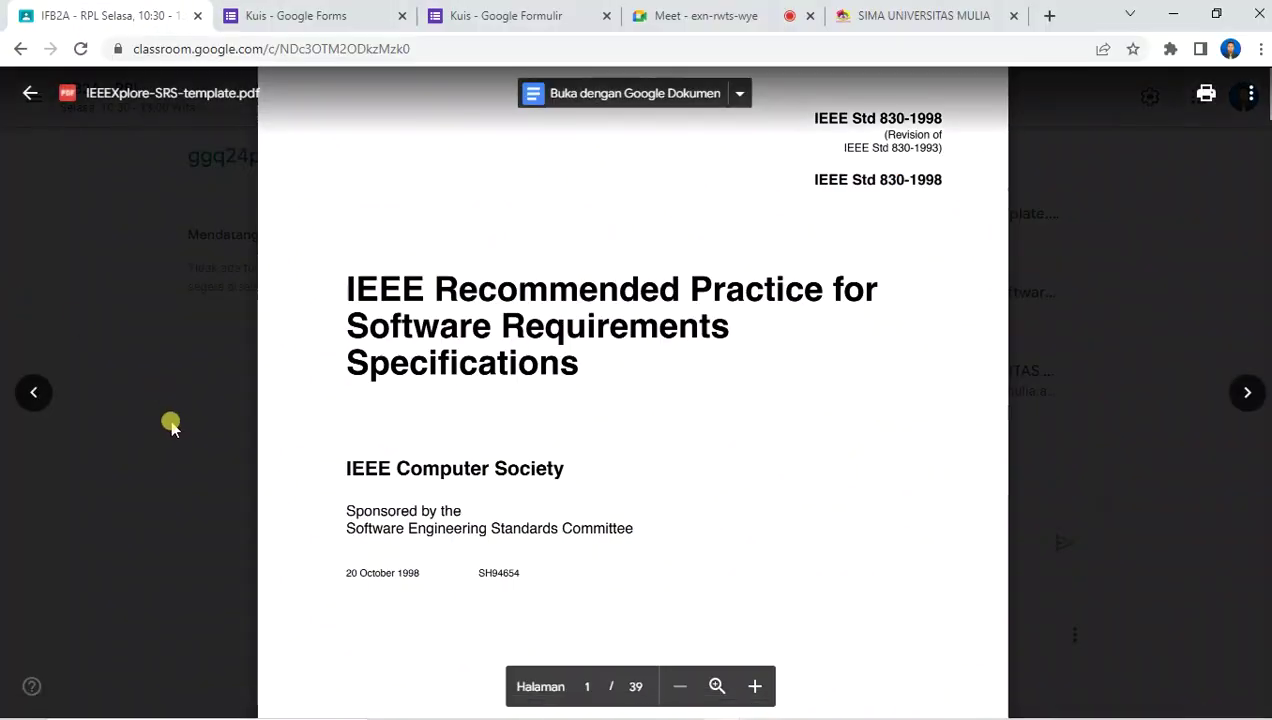
drag(347, 321, 519, 351)
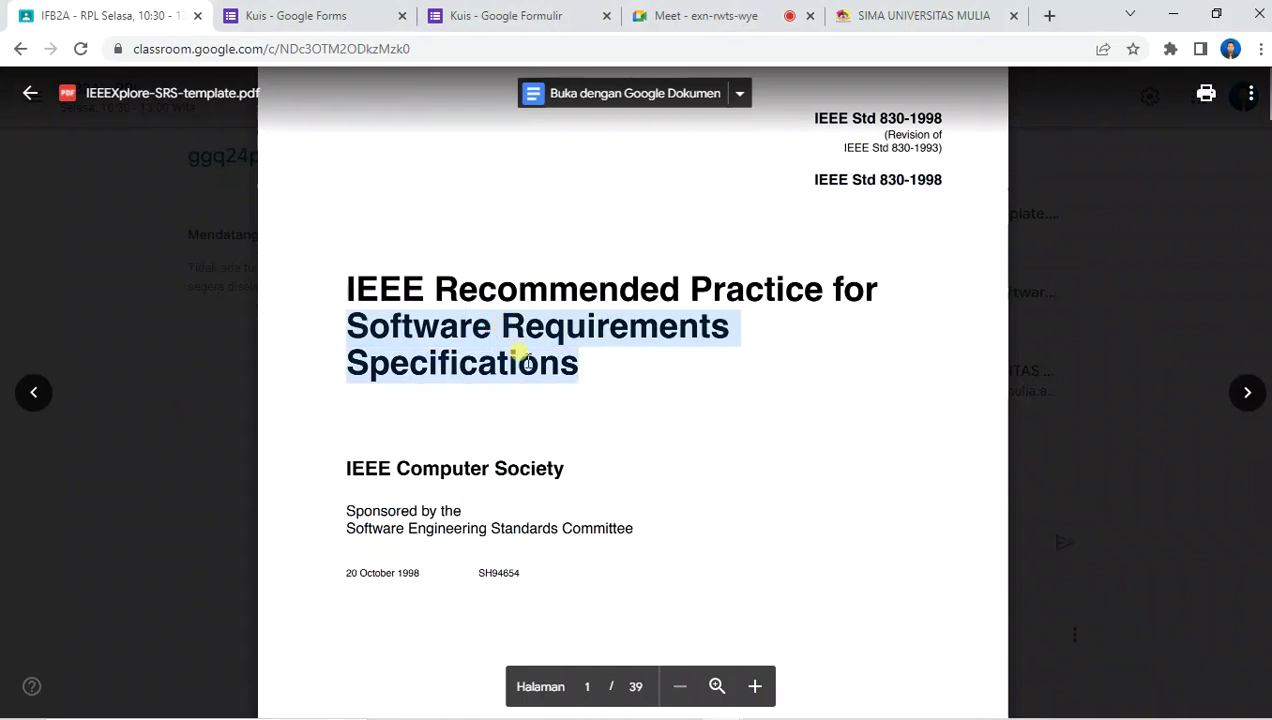
click(152, 510)
Step: Create a new assignment (Tugas) in the IFB2A - RPL class with the title "Tugas I"
scroll(570, 380, up, 5)
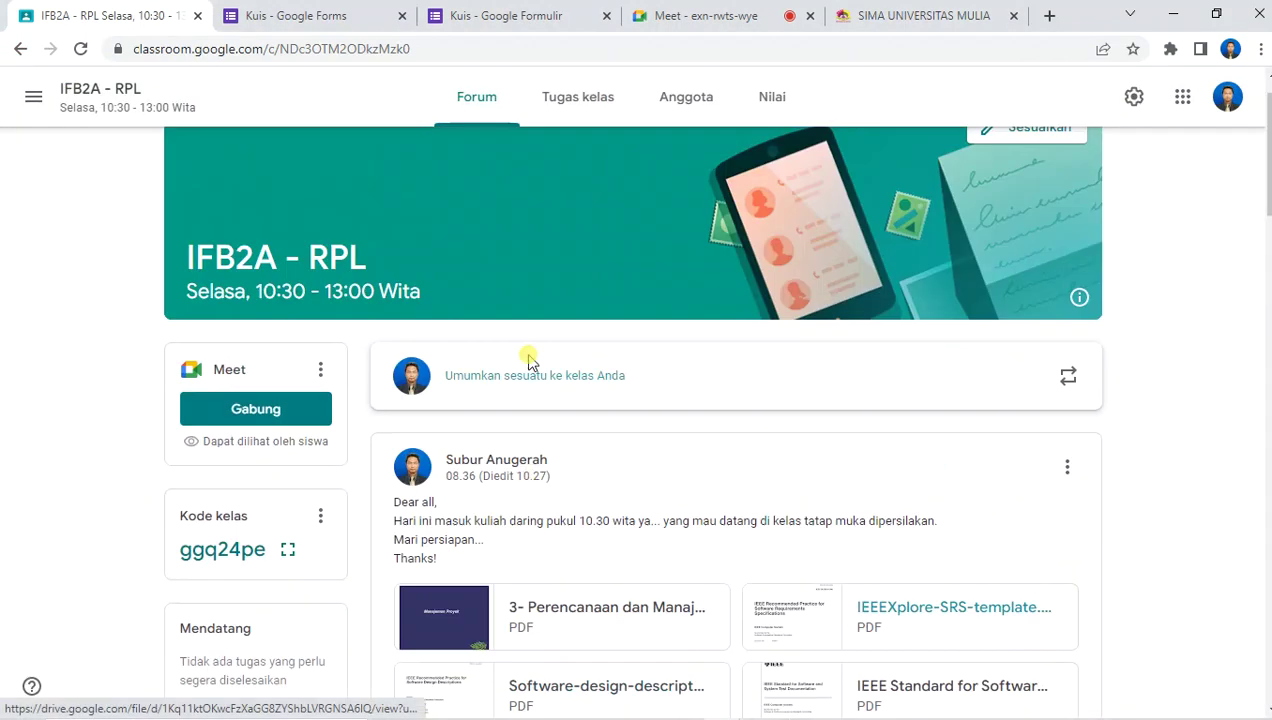
click(580, 82)
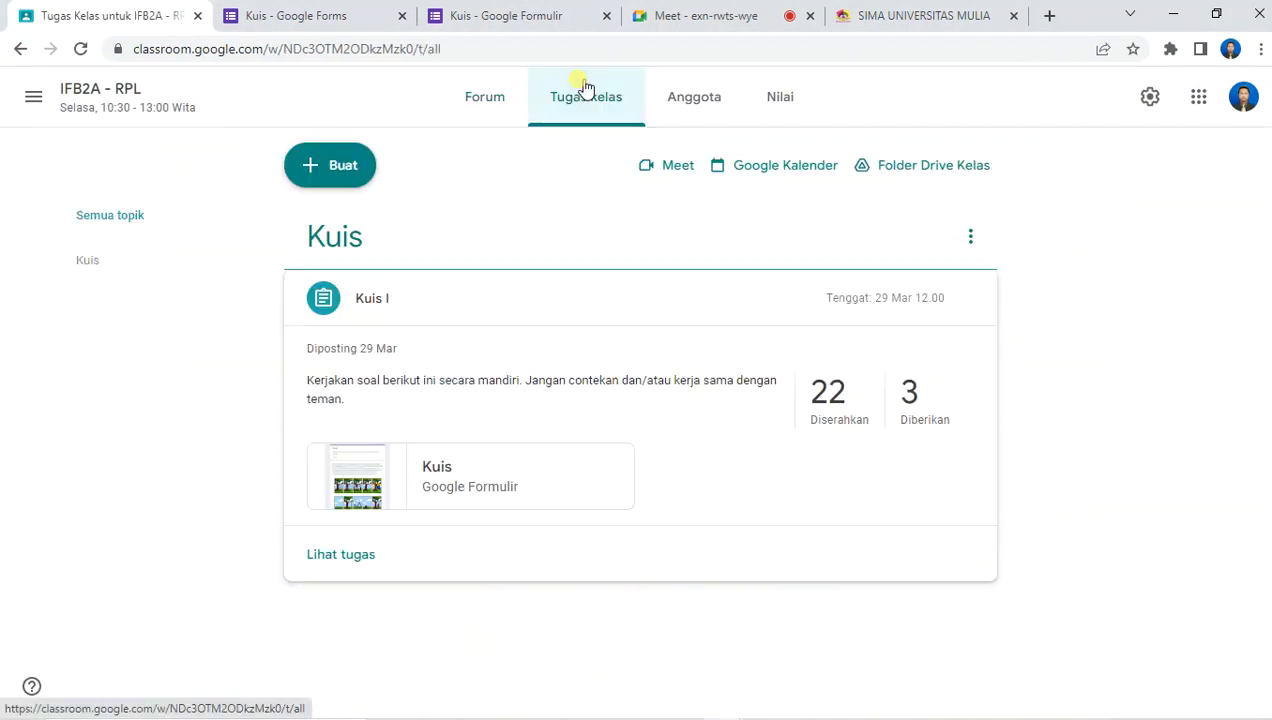
click(325, 175)
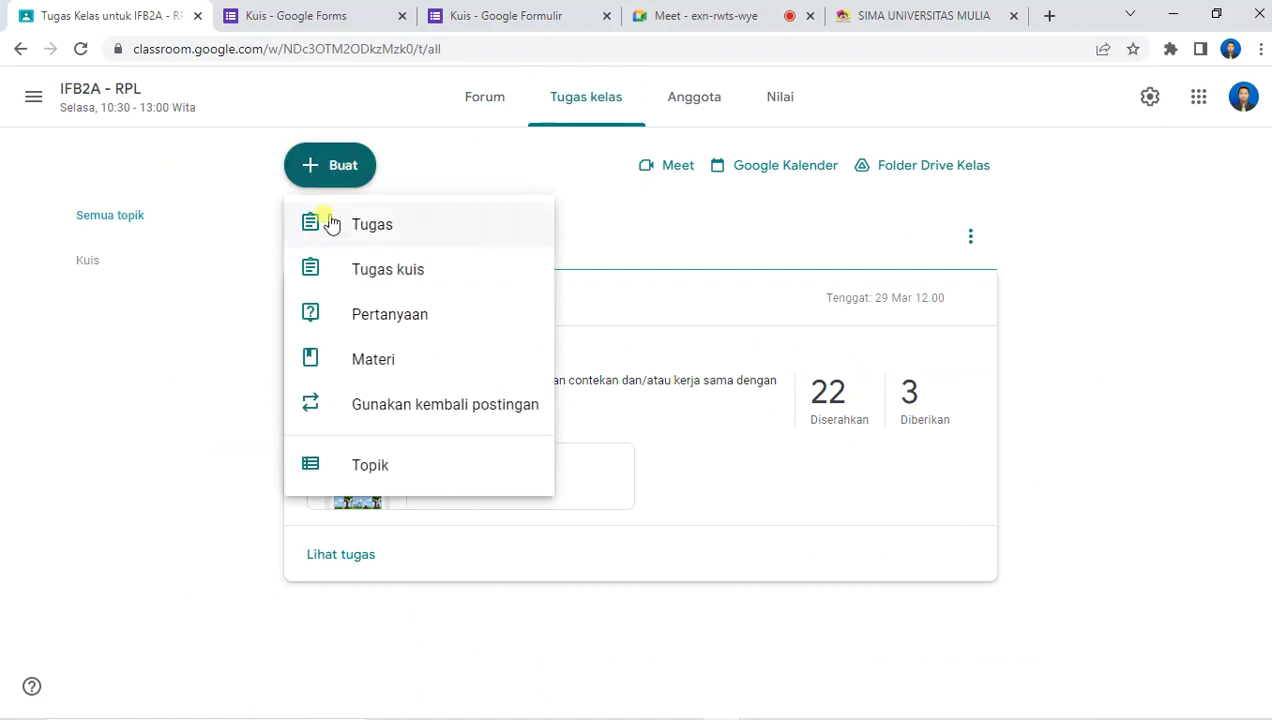
click(326, 222)
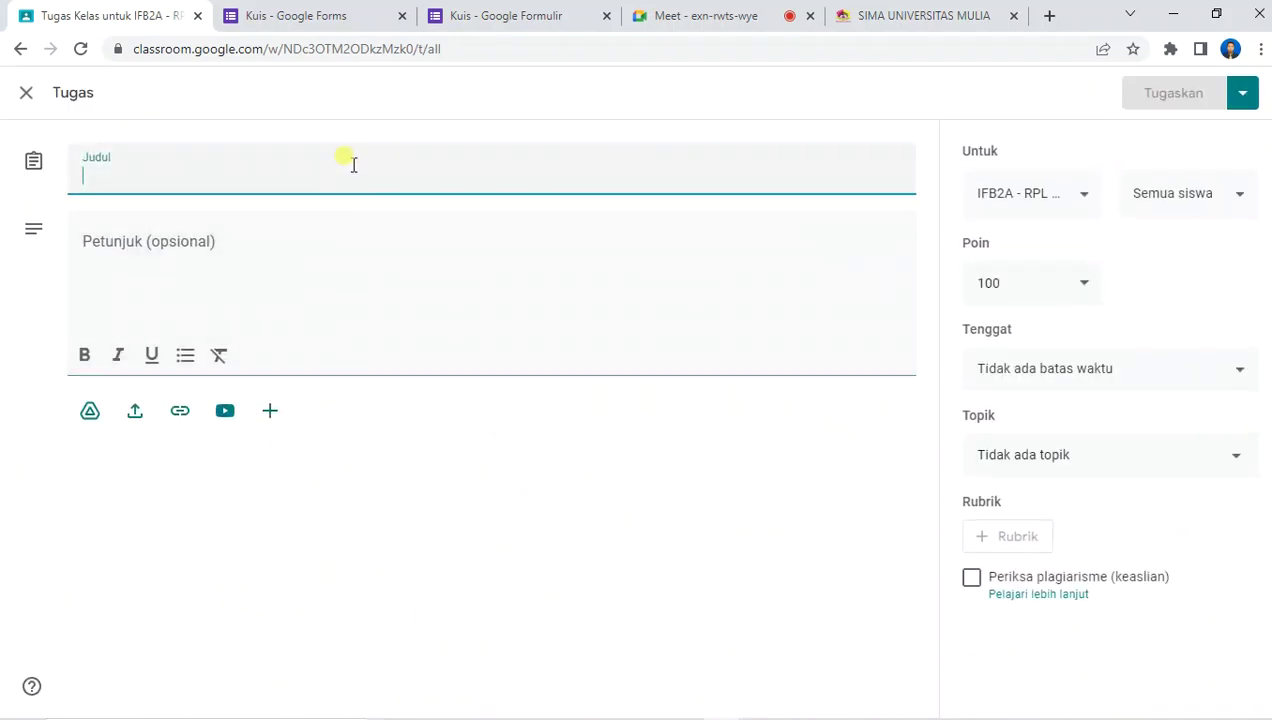
text(Tugas )
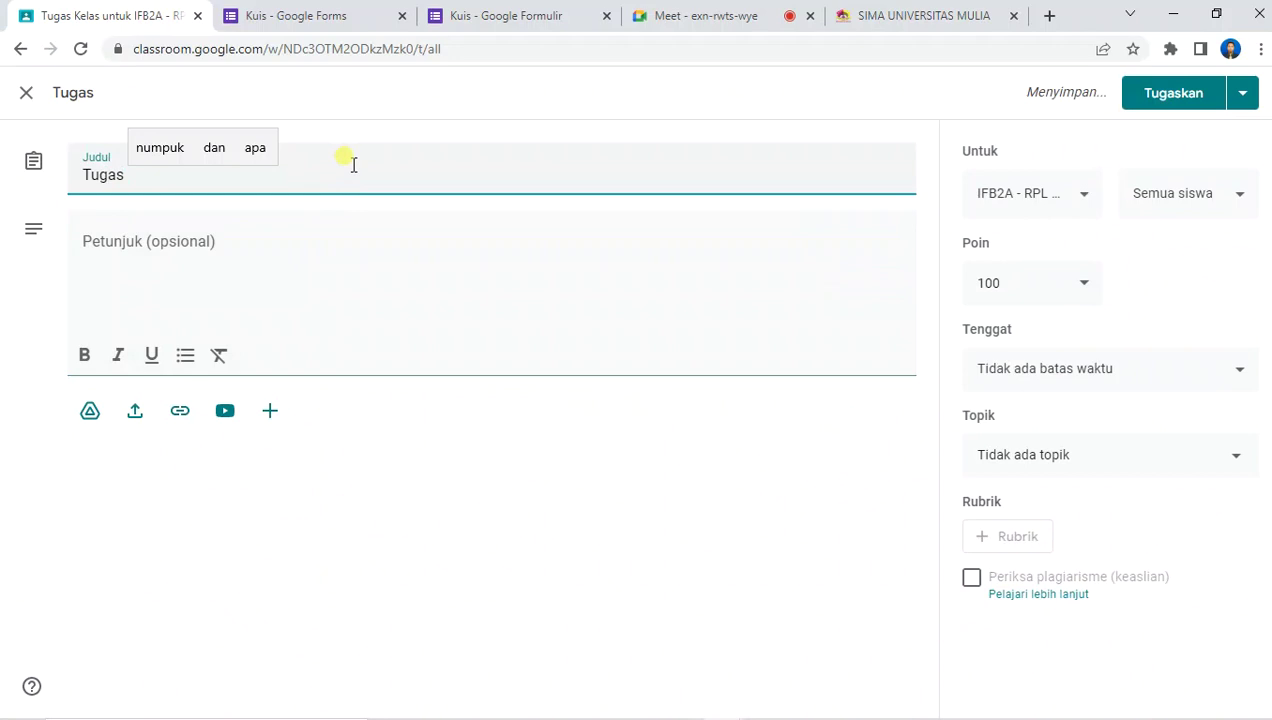
text(I)
Step: Begin the assignment's instructions with "Carilah dokumen SRS (Software Requirements Specification)"
click(274, 248)
text(C)
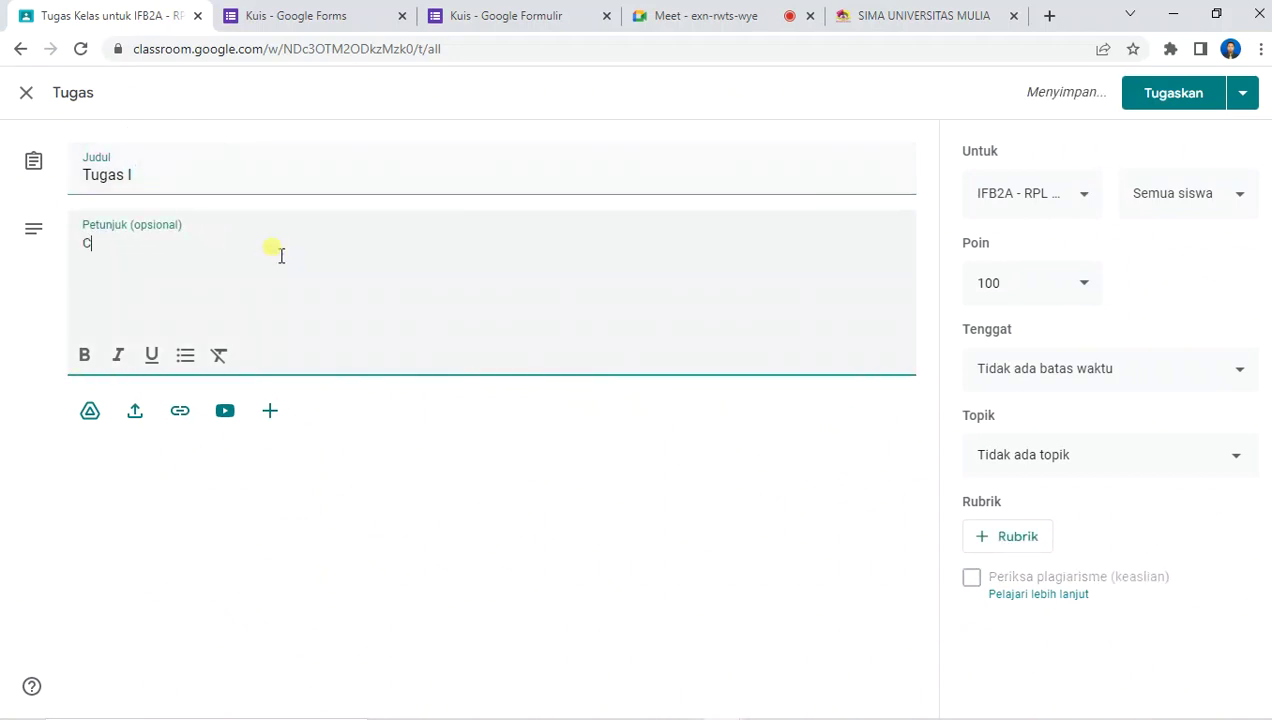
text(arilah d)
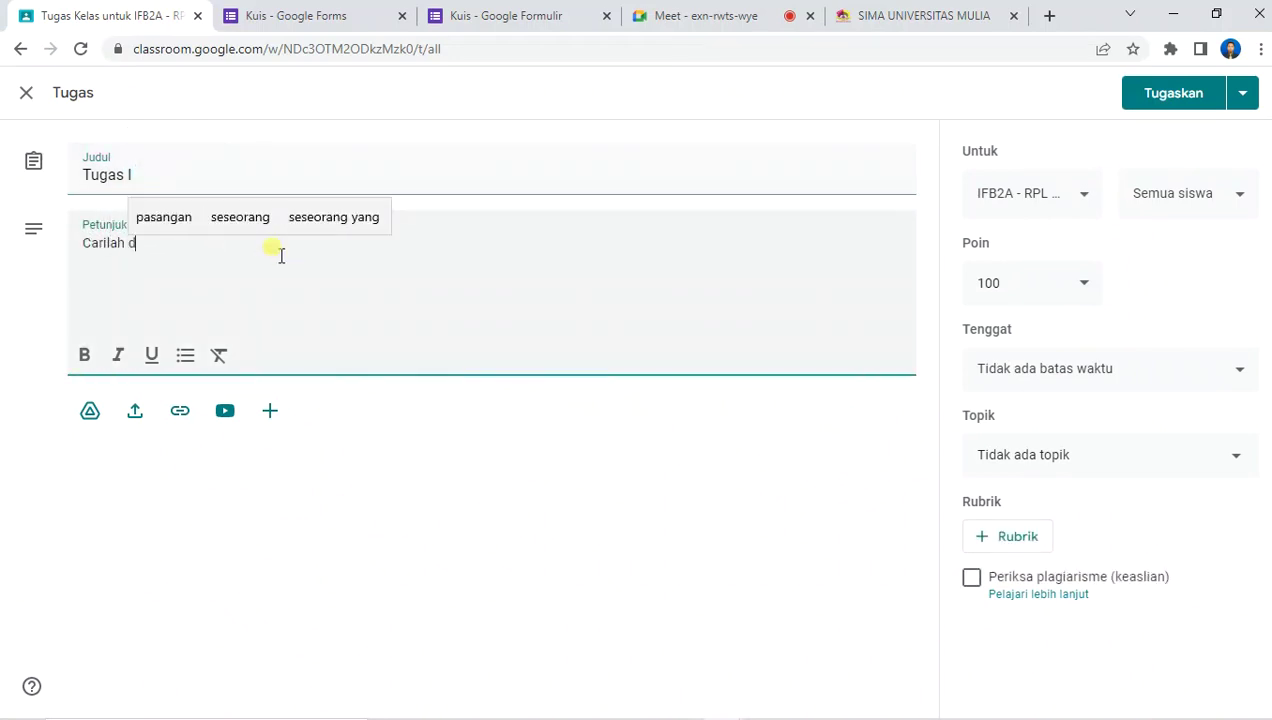
text(okumen SRS)
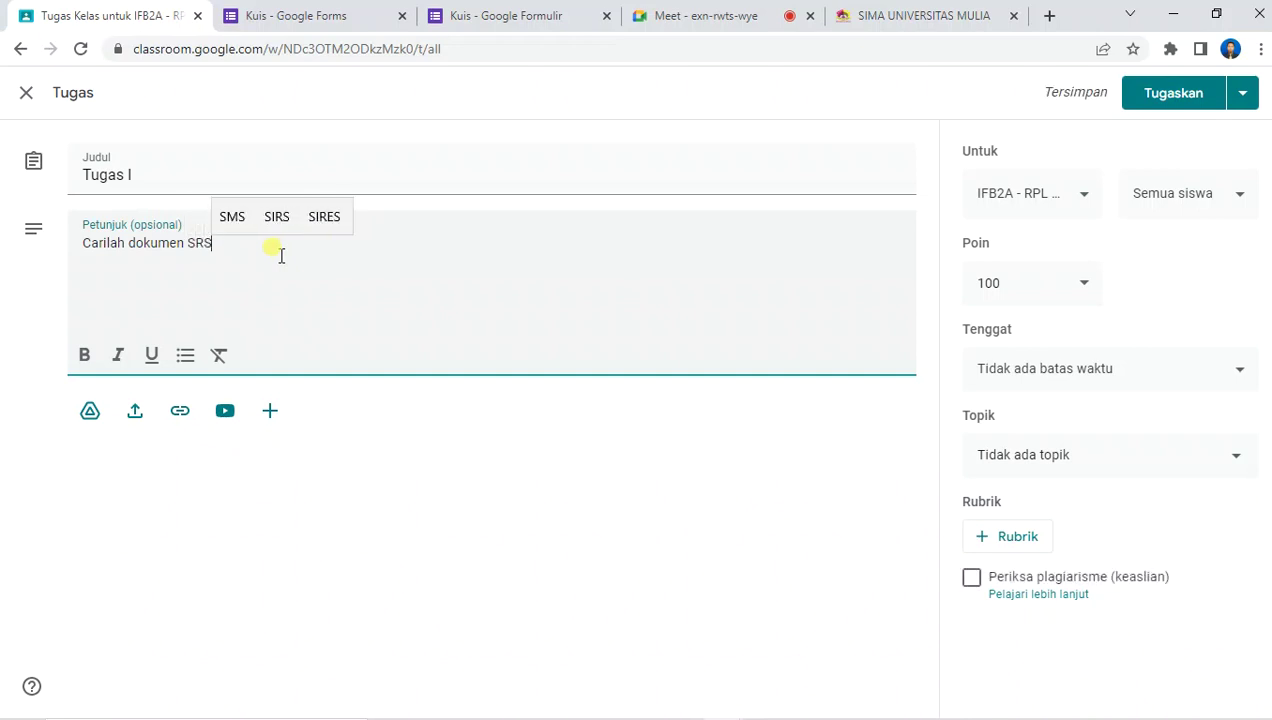
text(  ()
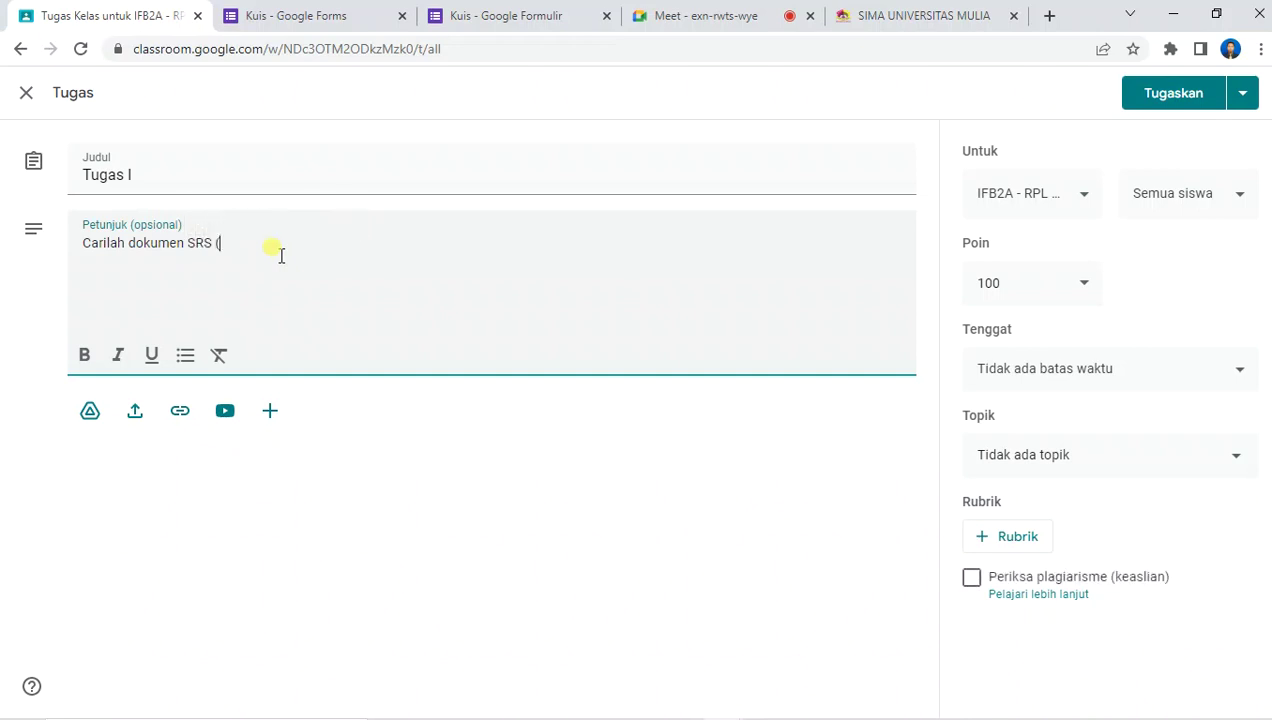
text(Software)
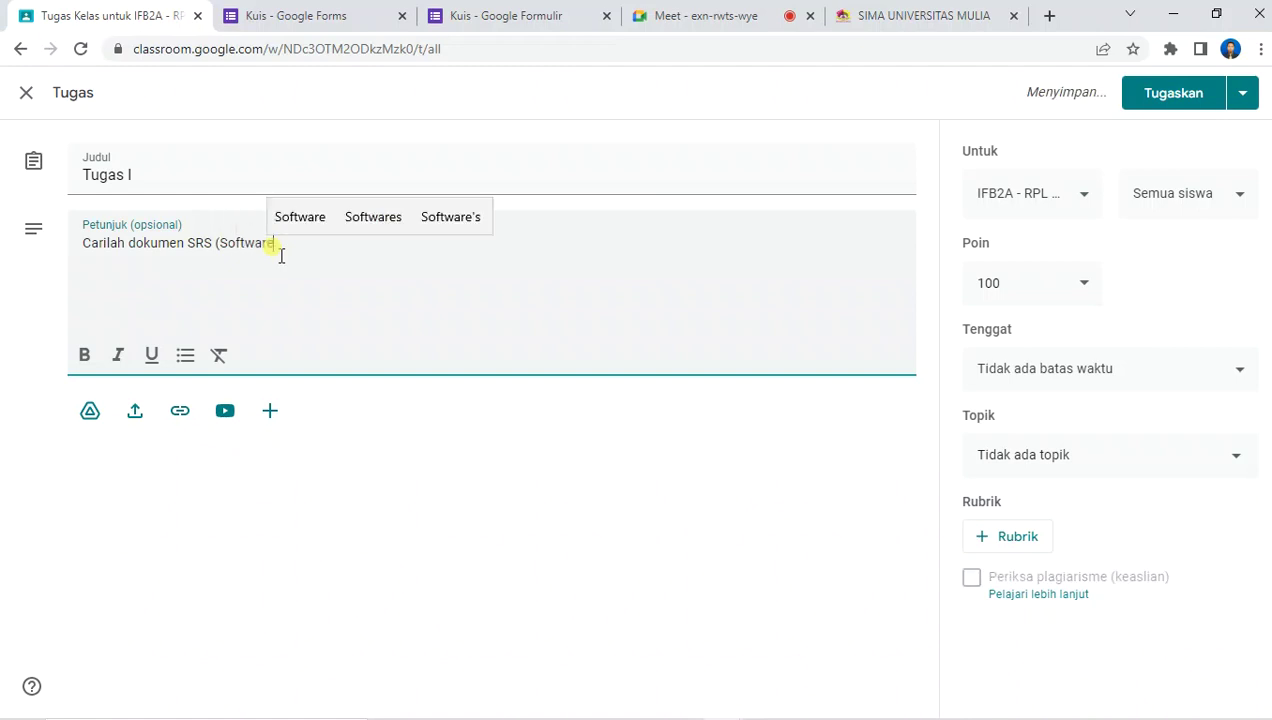
text( Requi)
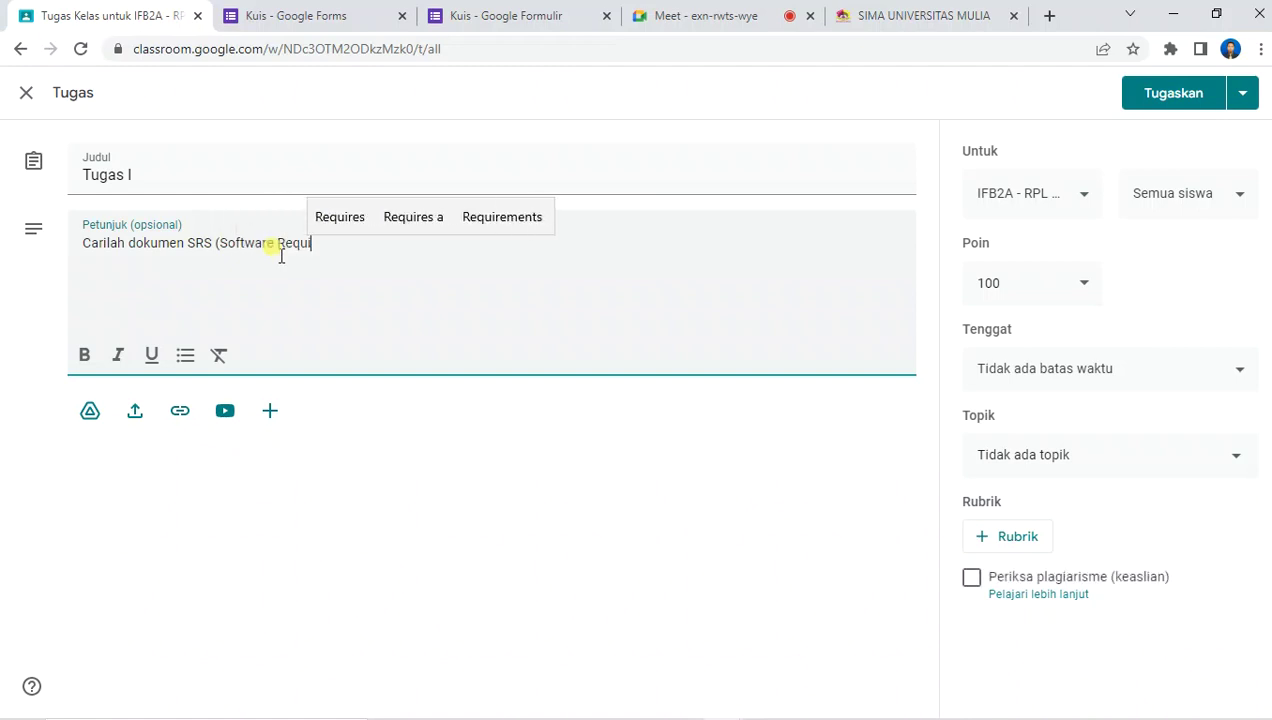
text(rements)
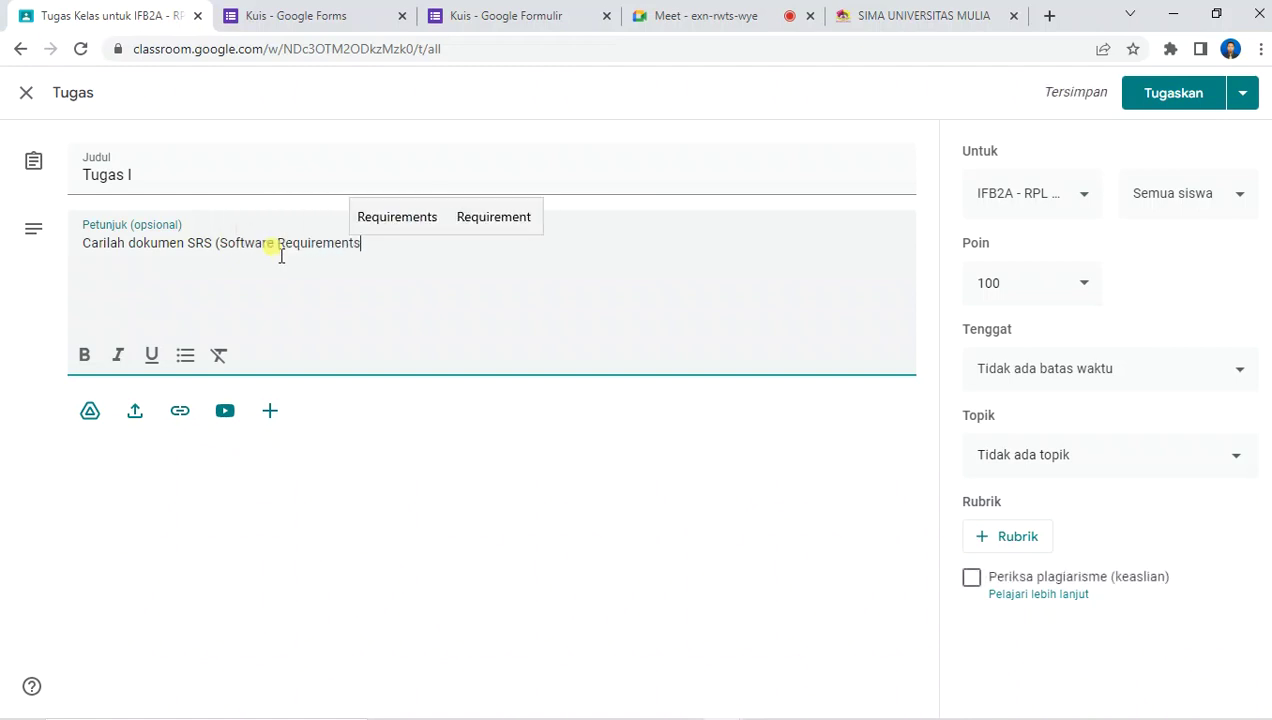
text( Specificatio)
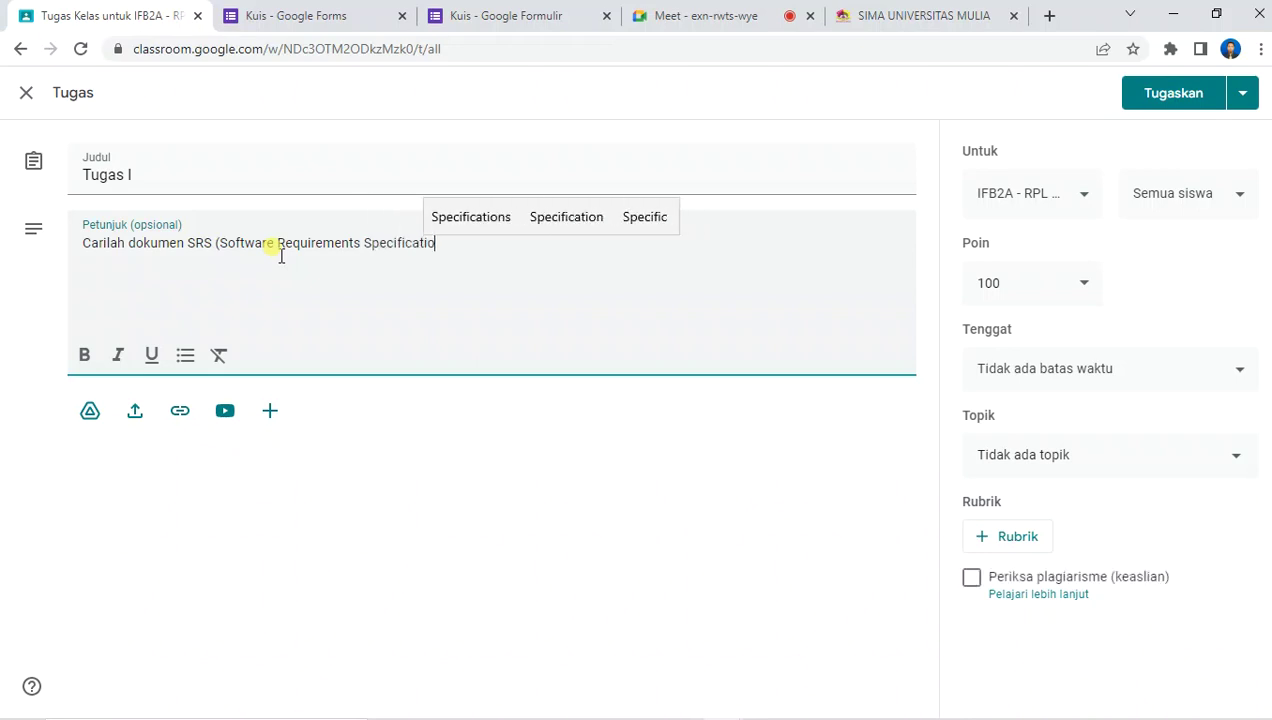
text(n)
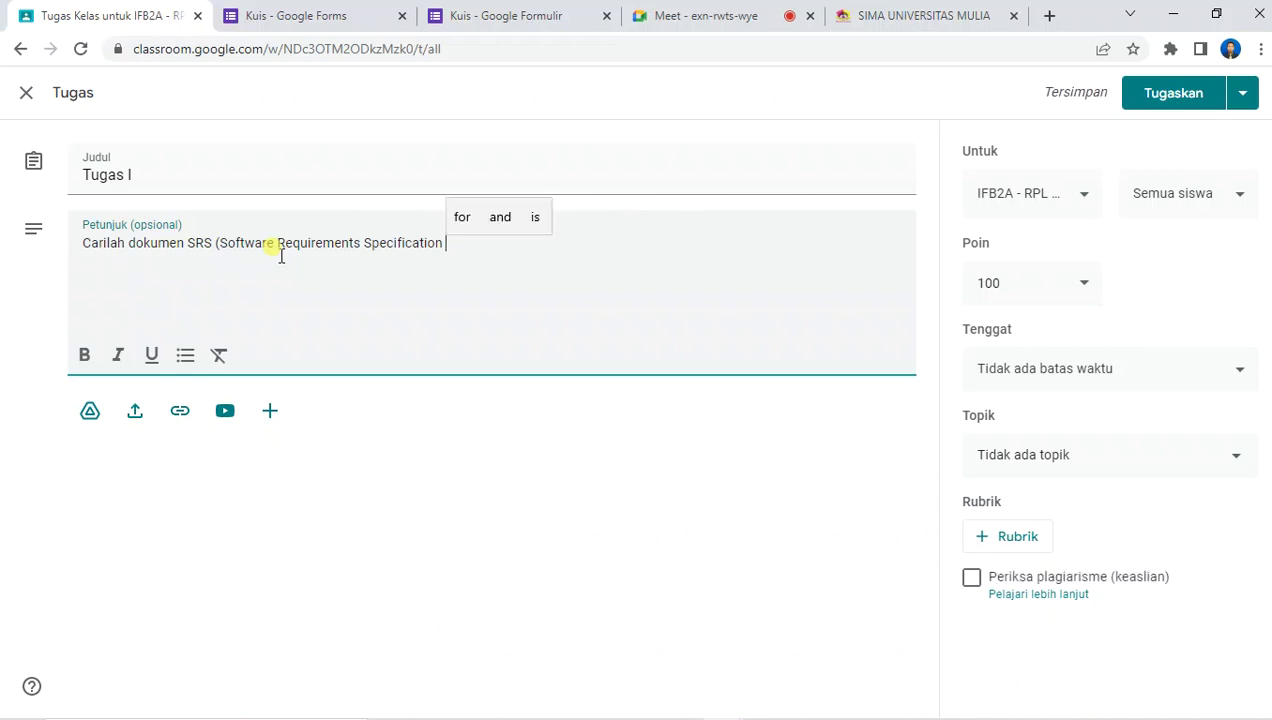
key(BackSpace)
text())
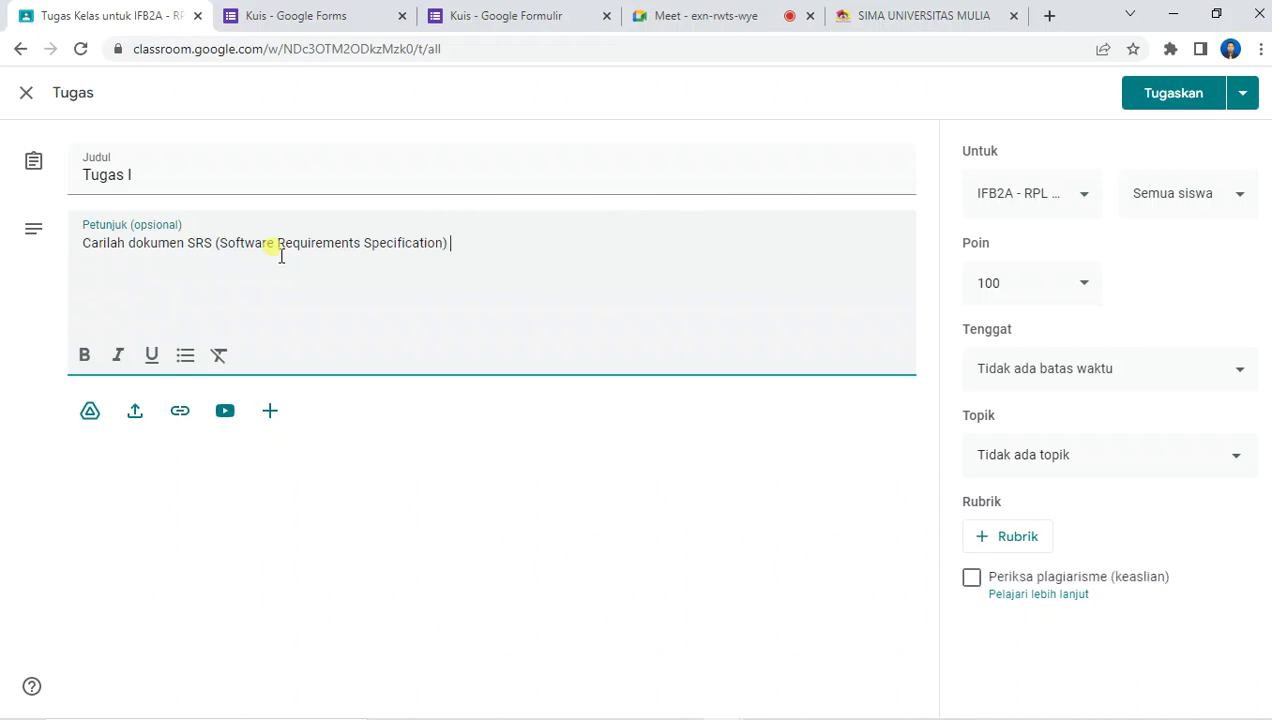
Step: Continue the instructions with "atau SKPL (Spesifikasi Kebutuhan Perangkat Lunak)"
text( atau SKPL)
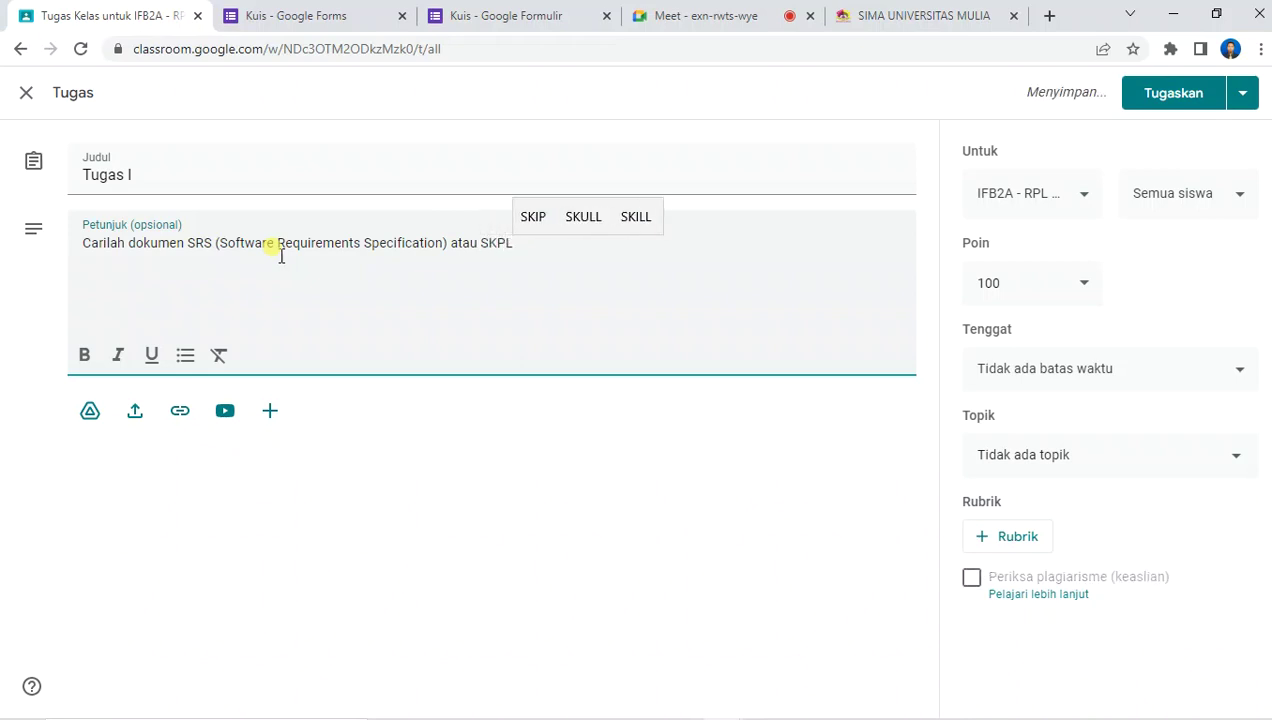
text( Se)
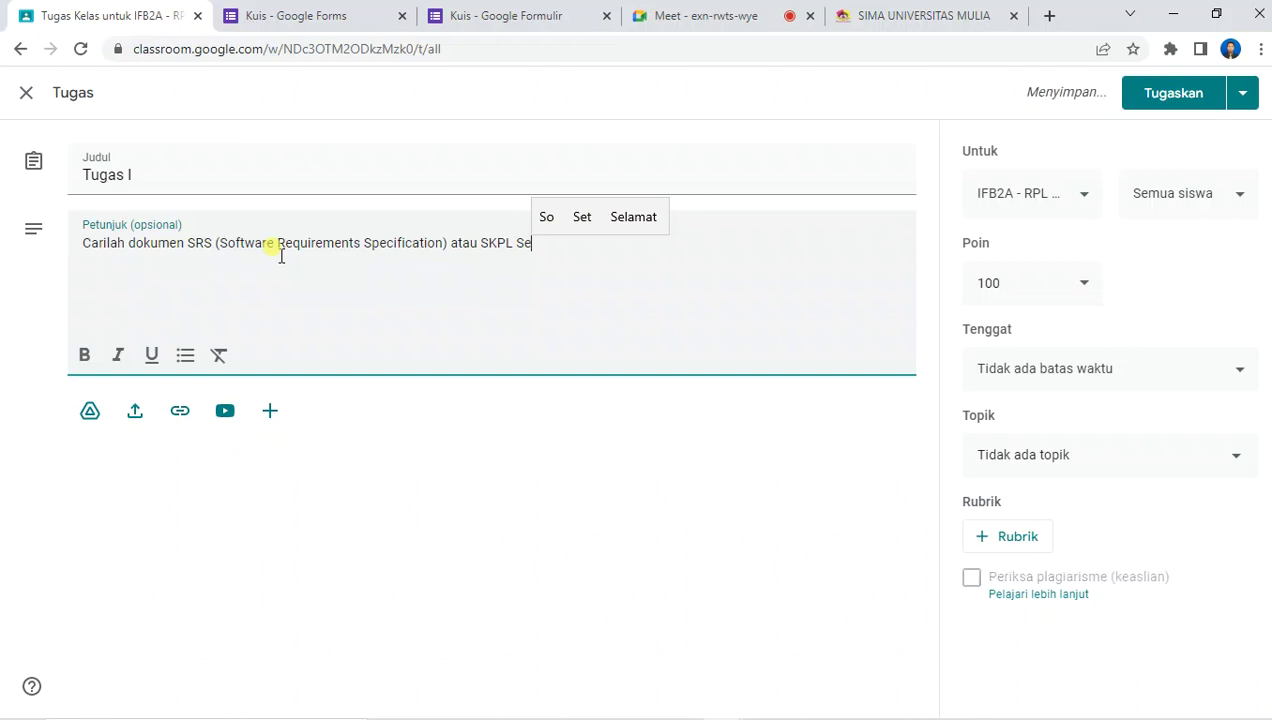
key(BackSpace)
key(BackSpace)
text(()
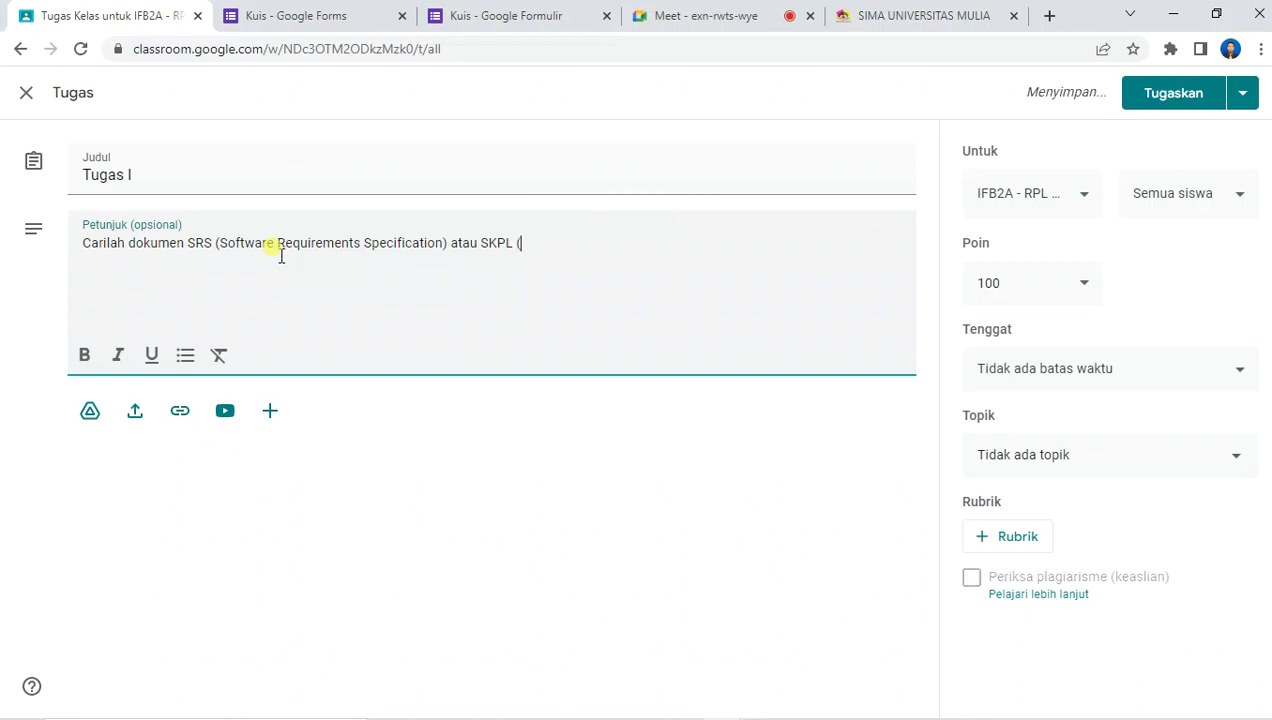
text(Spesifikasi)
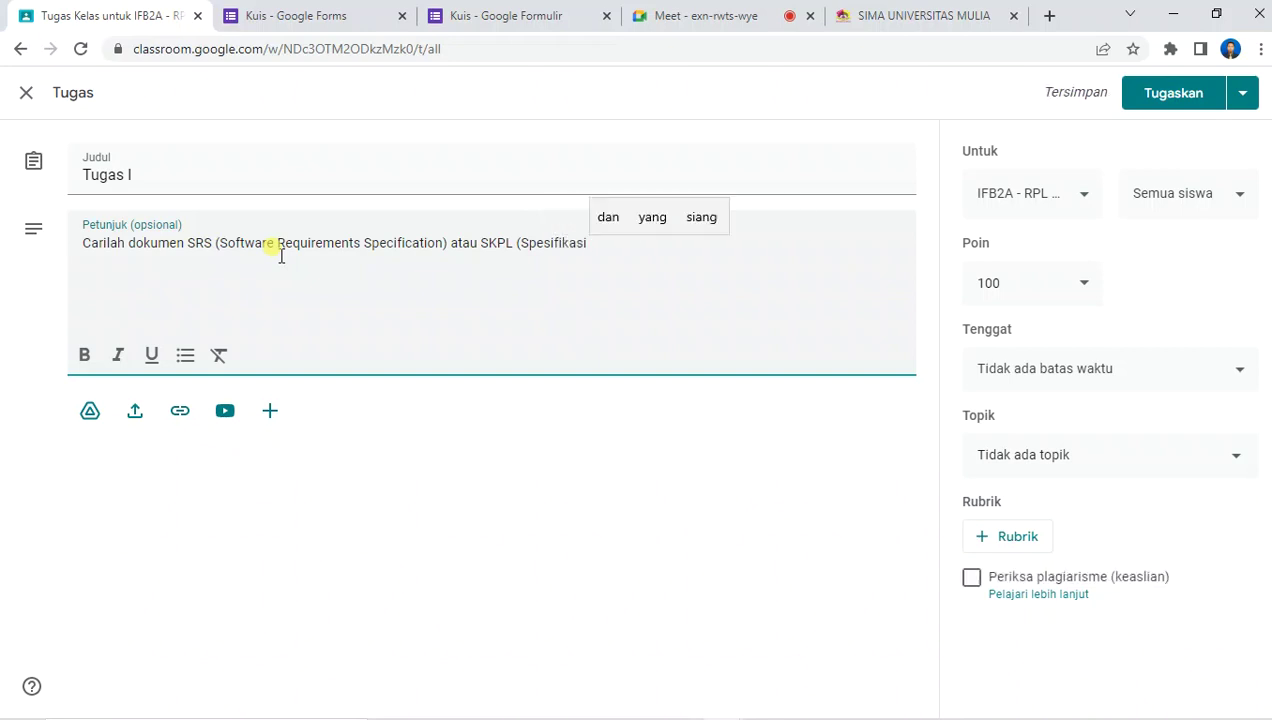
text( Kebutuha)
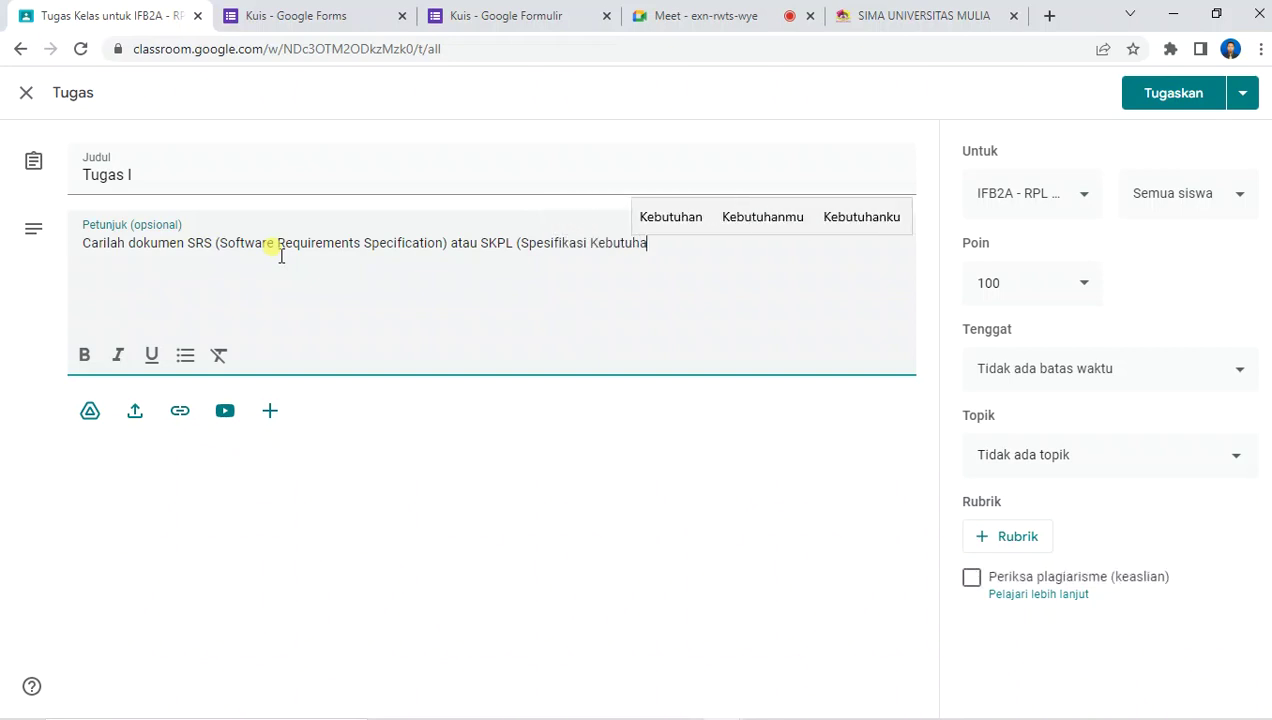
text(n Peran)
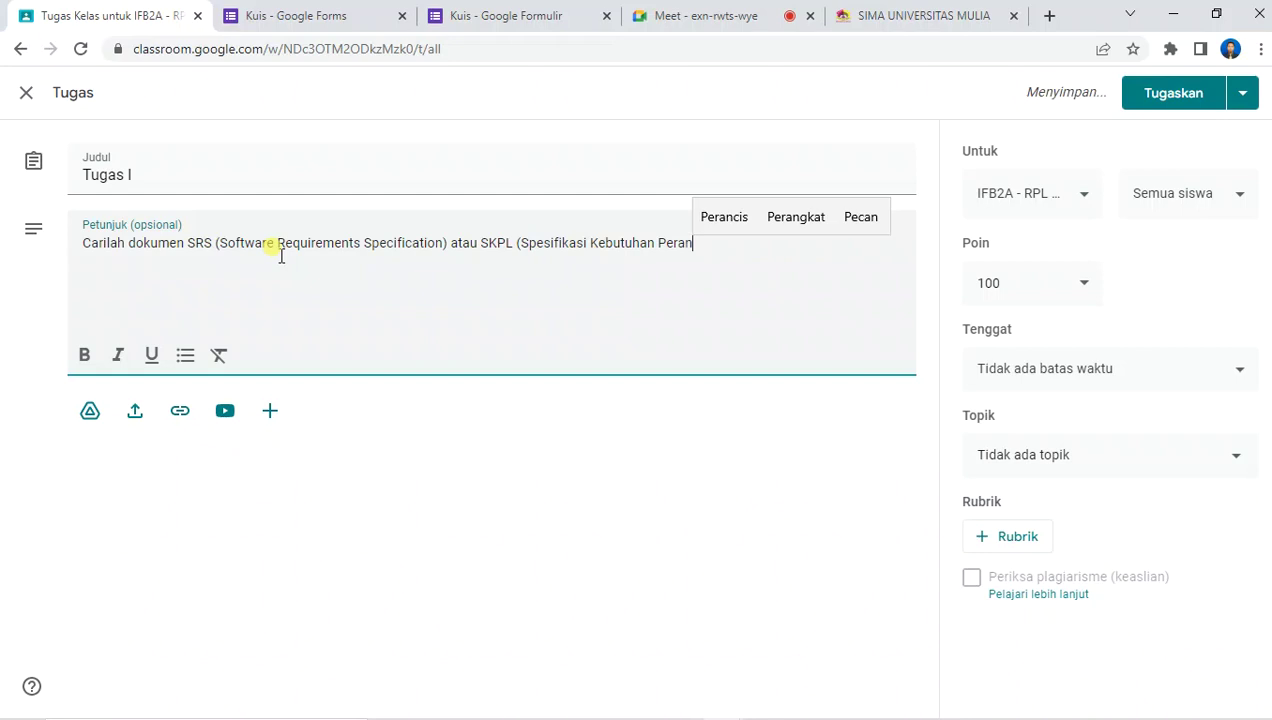
text(gkat Lunak)
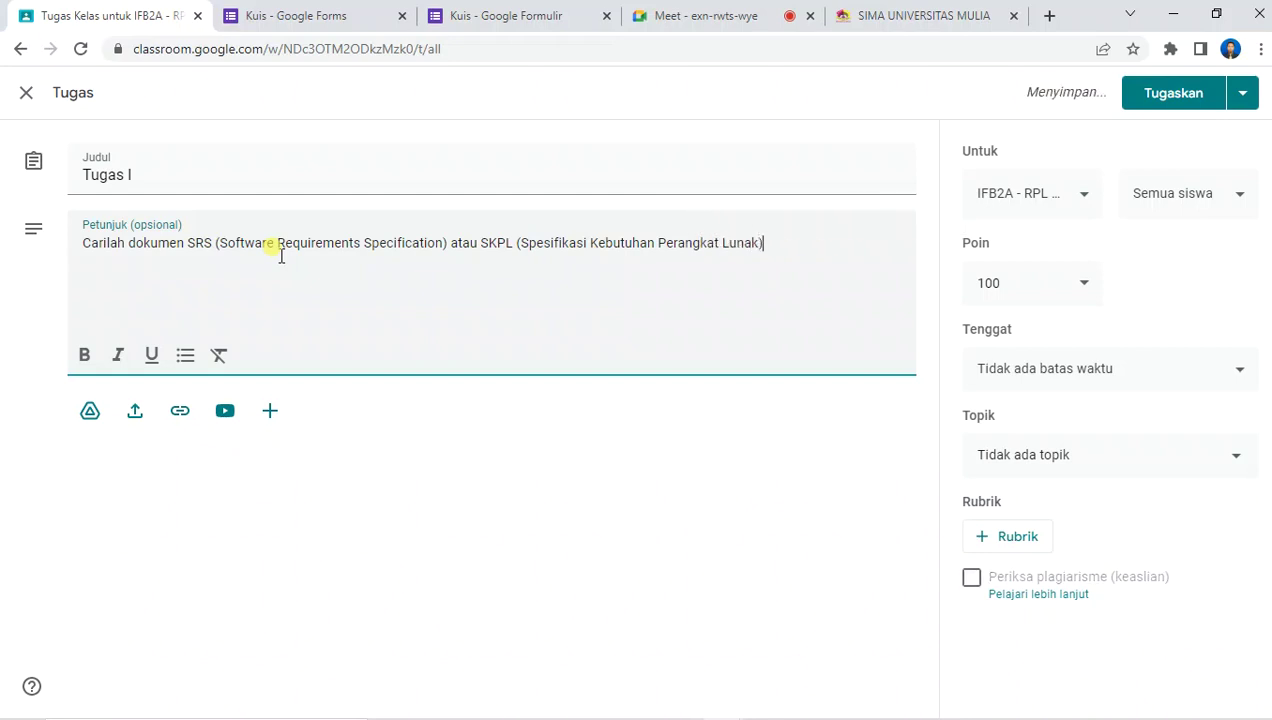
Step: Finish the instructions sentence with "di Internet (bukan Jurnal atau Paper)."
text() di)
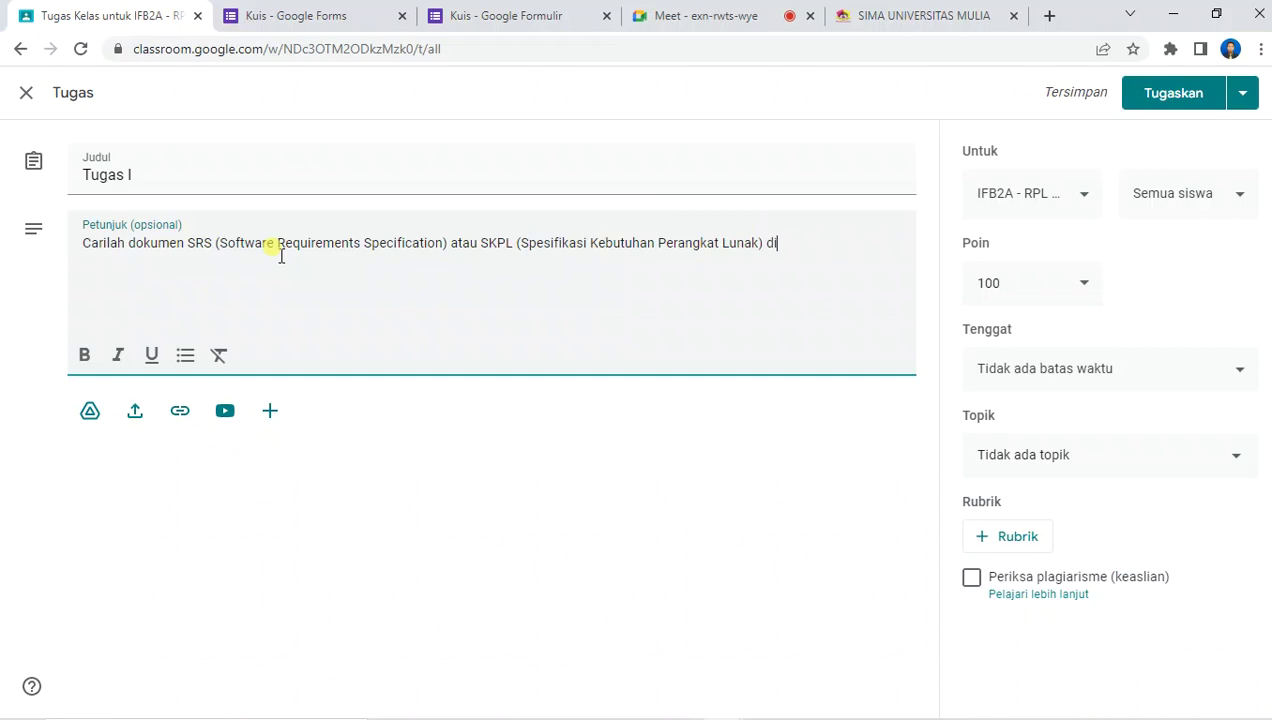
text( Internet)
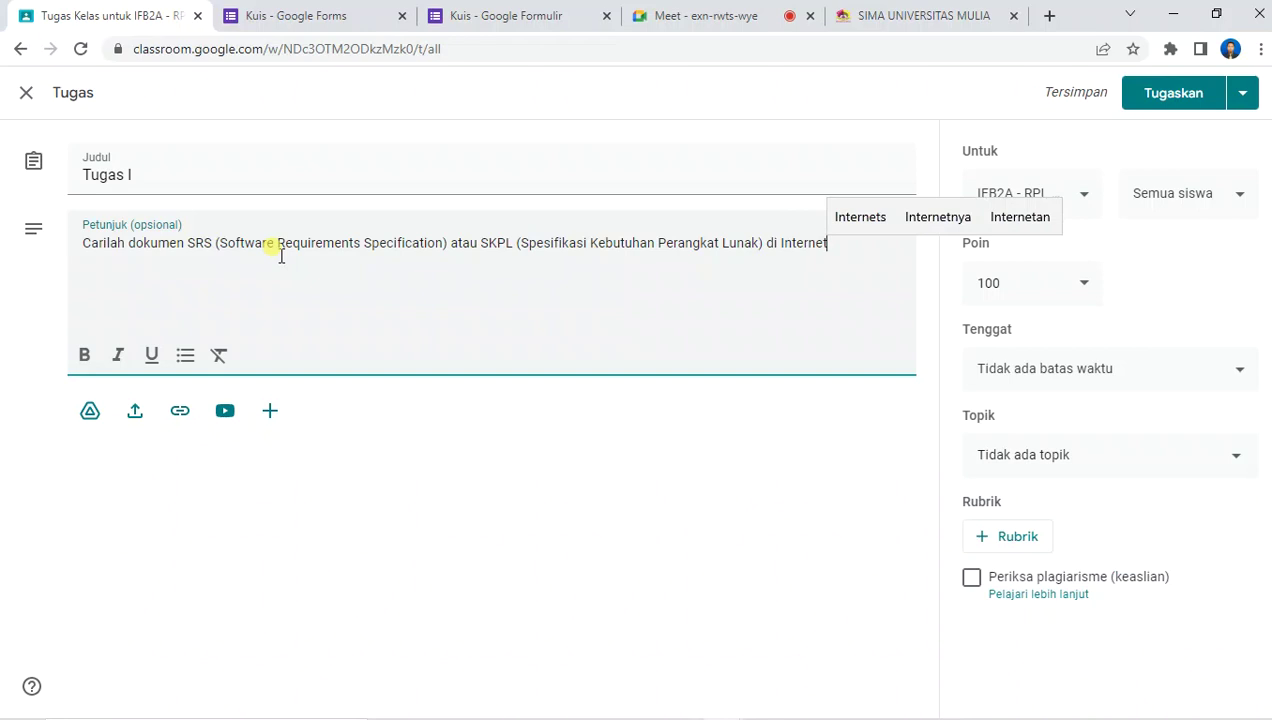
text((b)
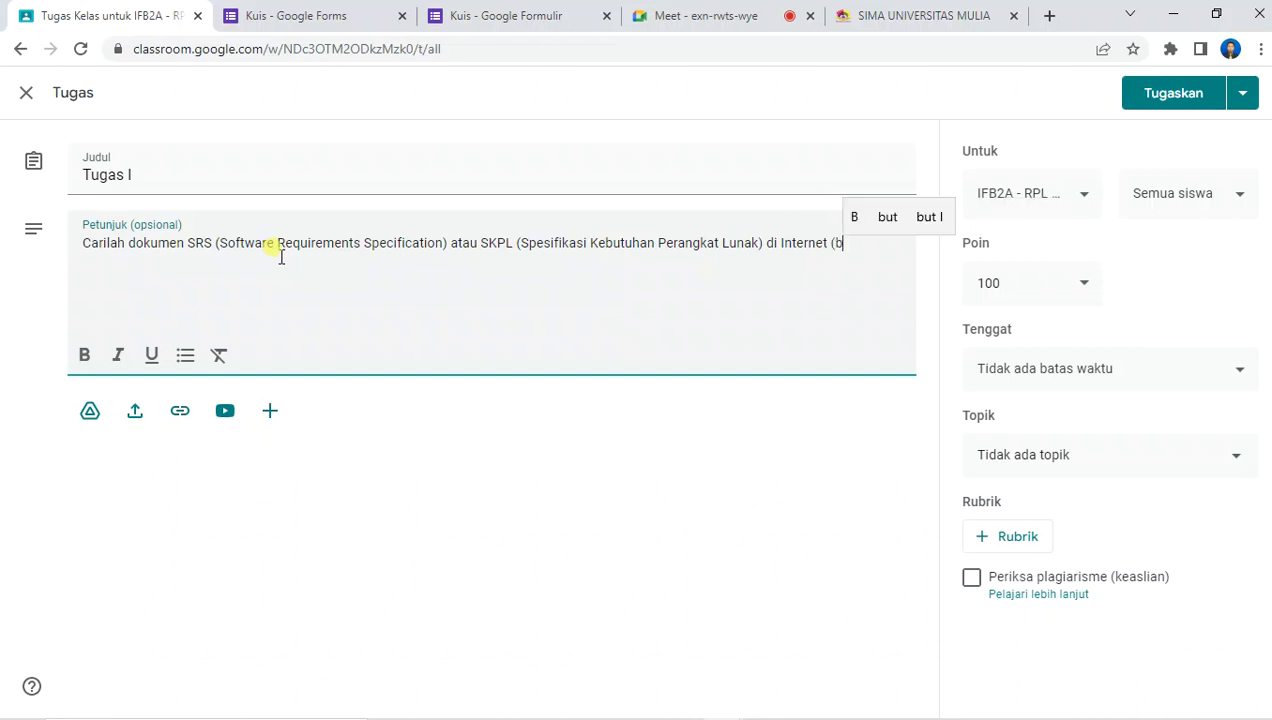
text(ukan )
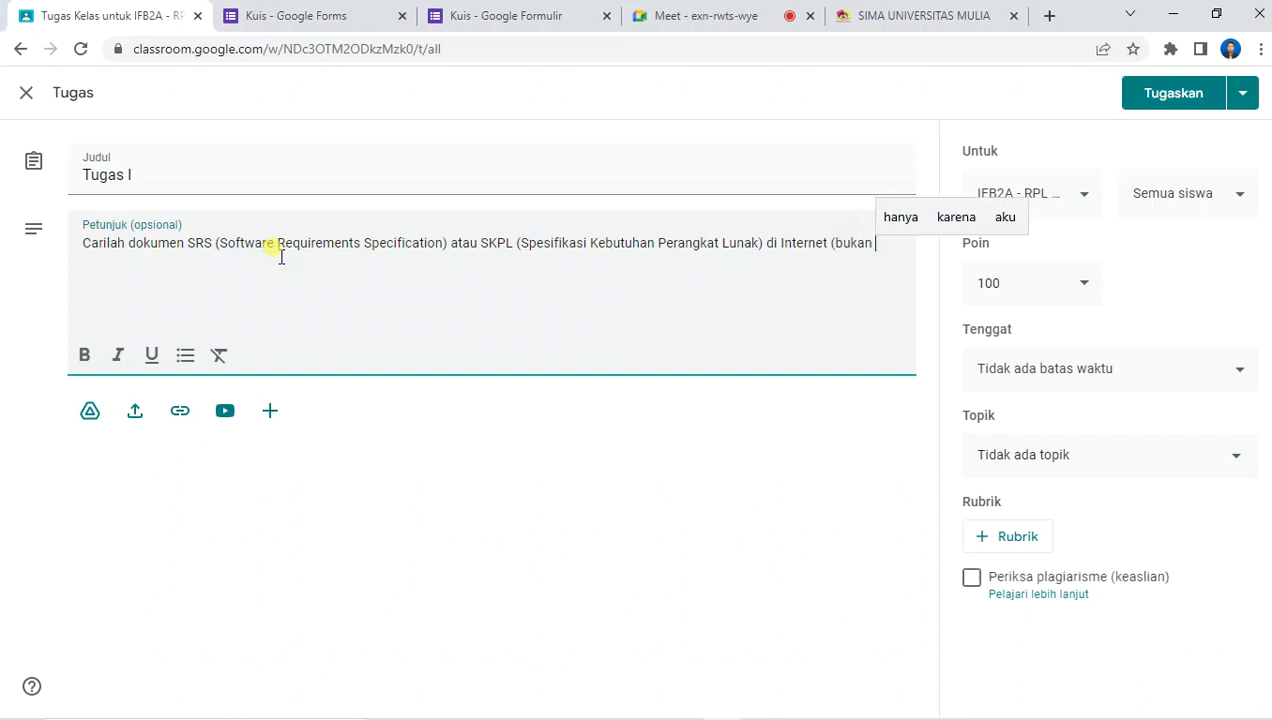
text(Jurnal atau paper))
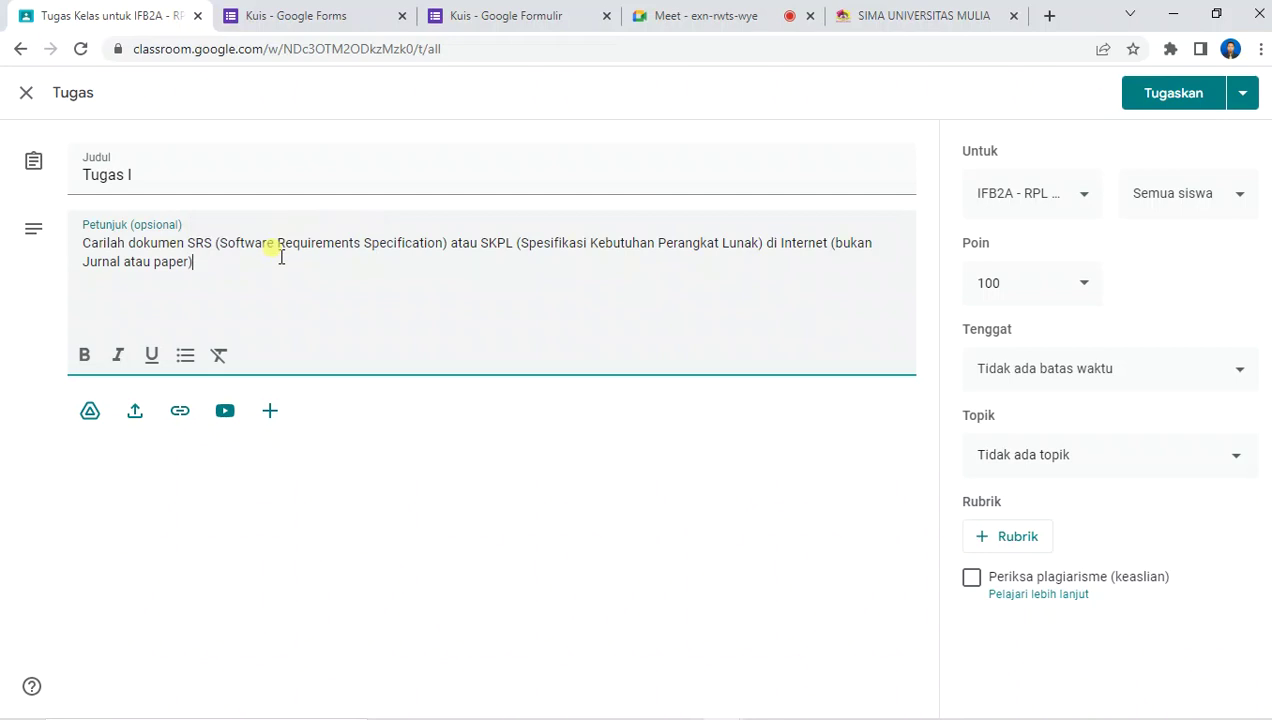
key(Delete)
text(P)
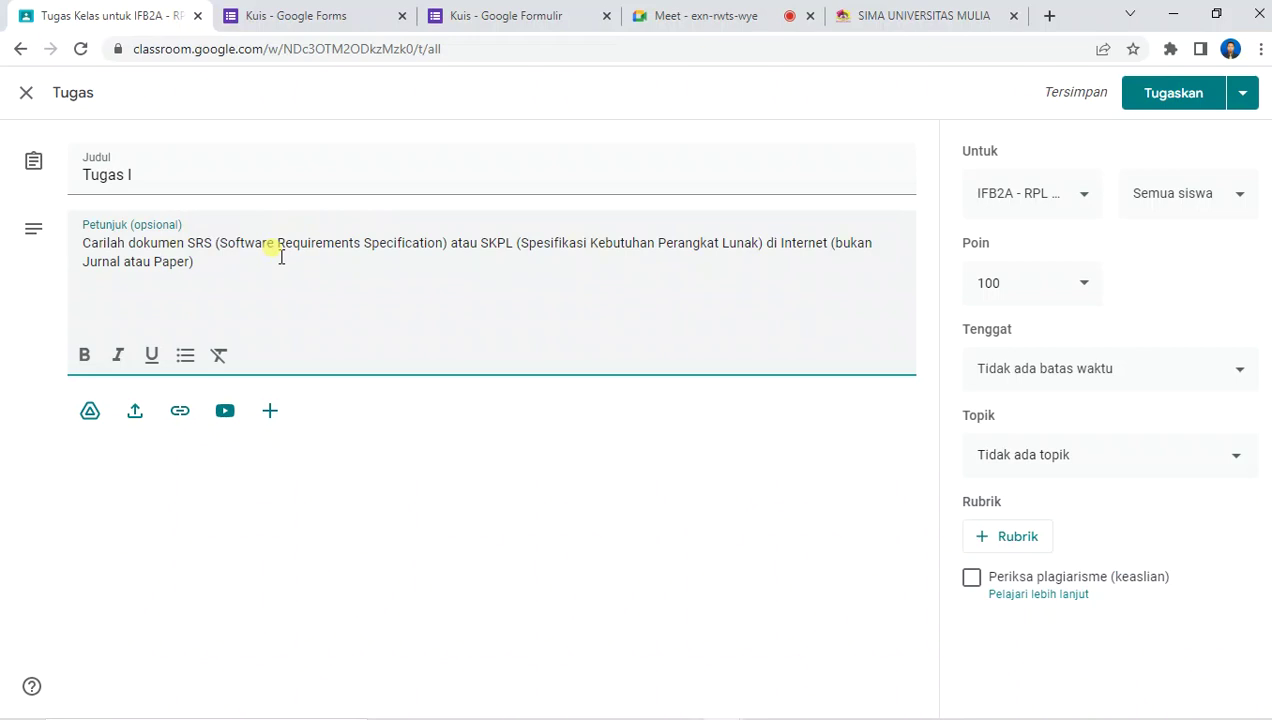
click(281, 257)
Step: Set the assignment's due date to 11 Apr 2022, leaving the due time at its default
click(1130, 372)
click(1101, 440)
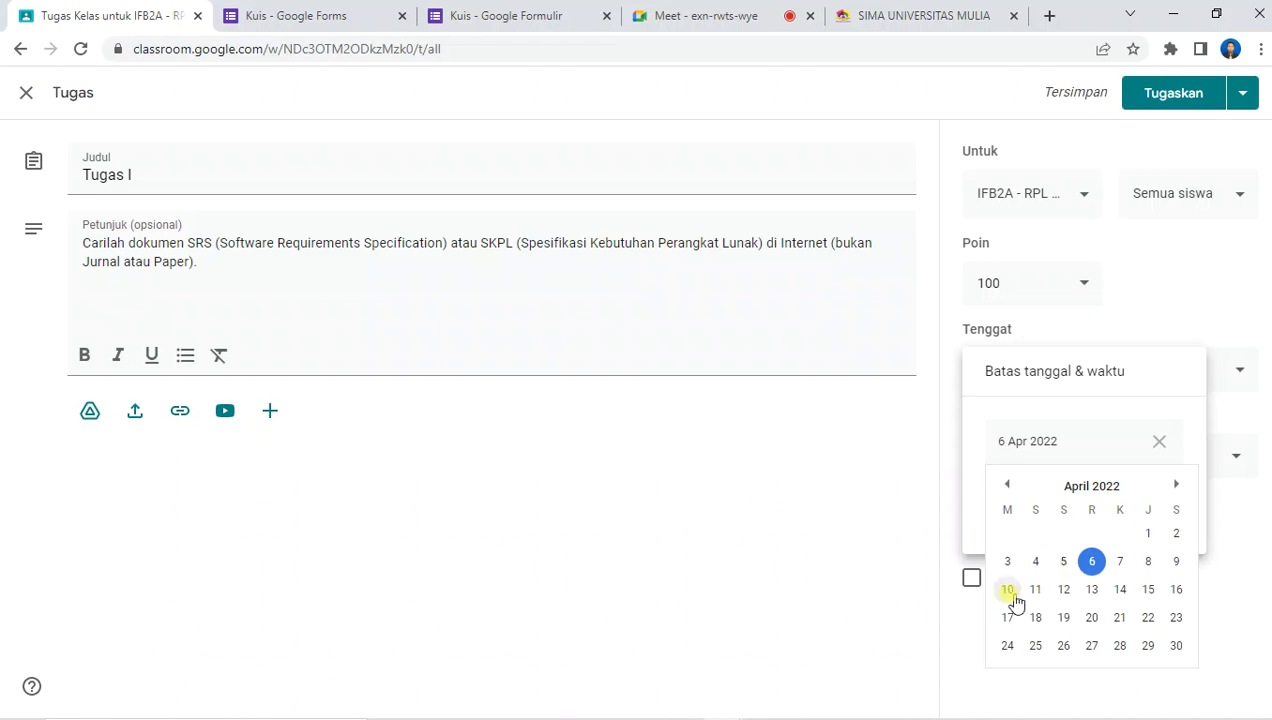
click(1036, 589)
click(1057, 503)
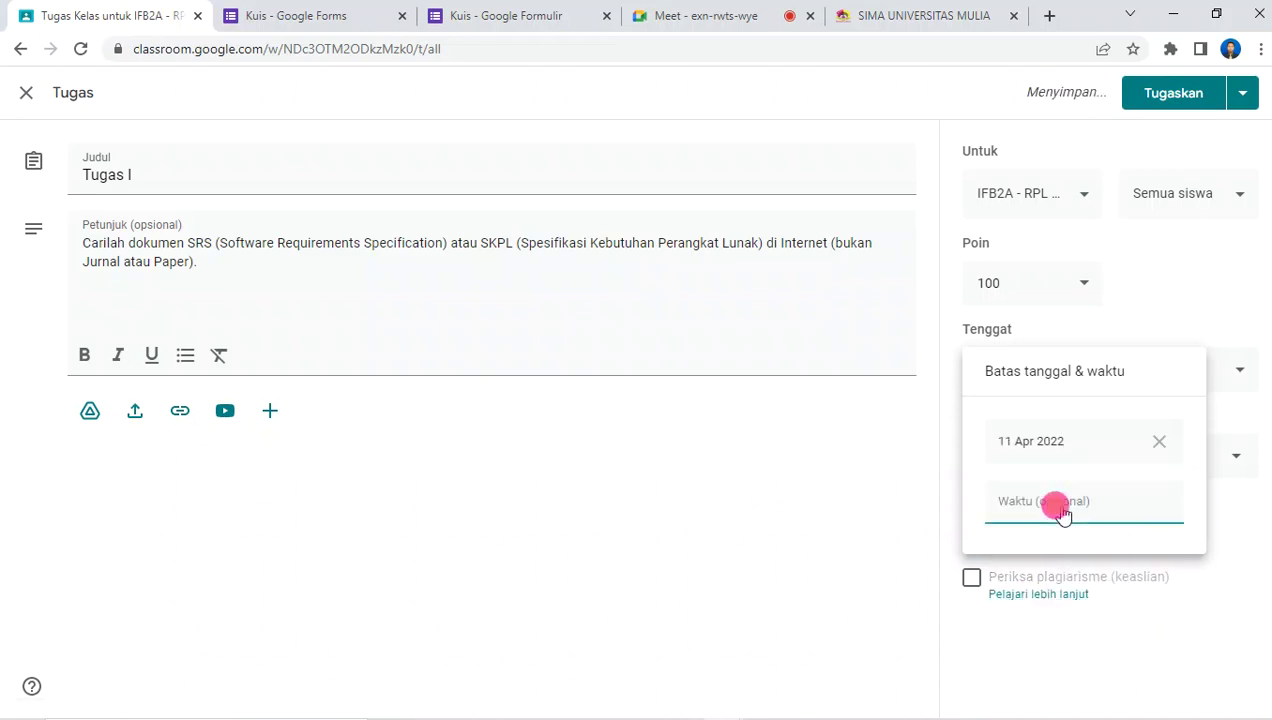
click(1167, 614)
Step: Create a new topic named "Tugas" for the assignment and assign it to the class
click(1088, 462)
click(1085, 515)
text(T)
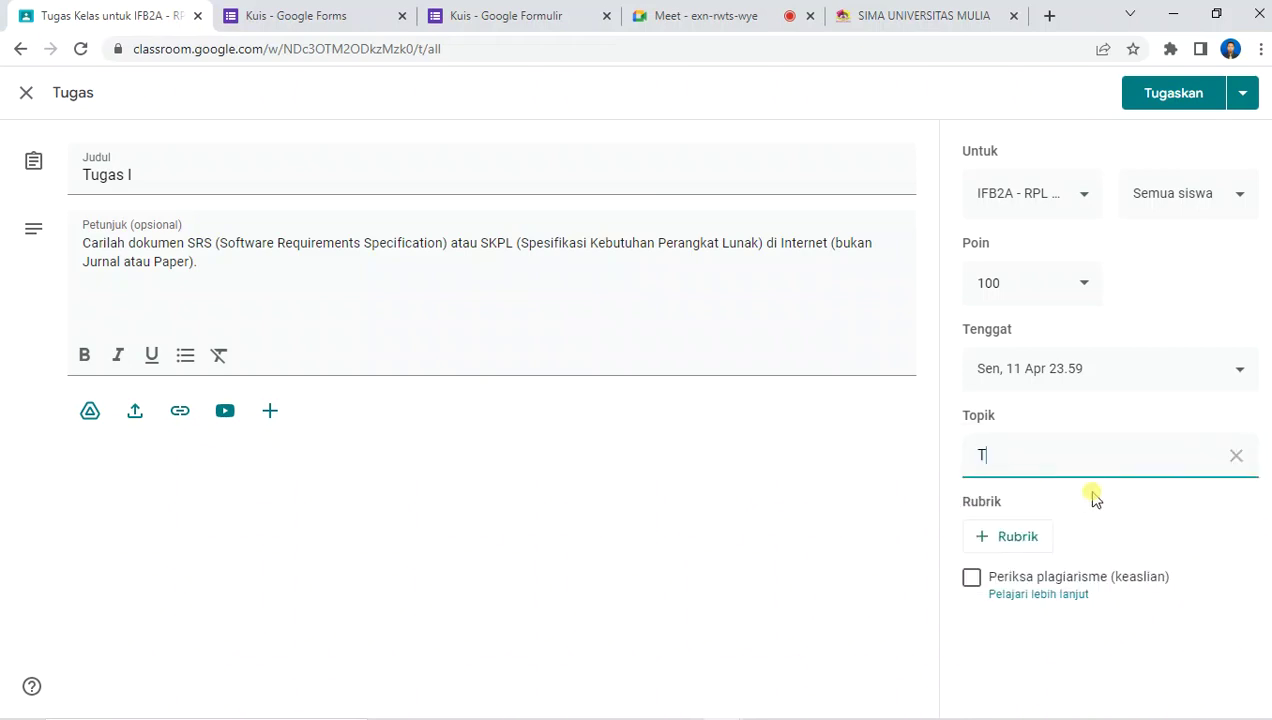
text(ugas)
click(1232, 582)
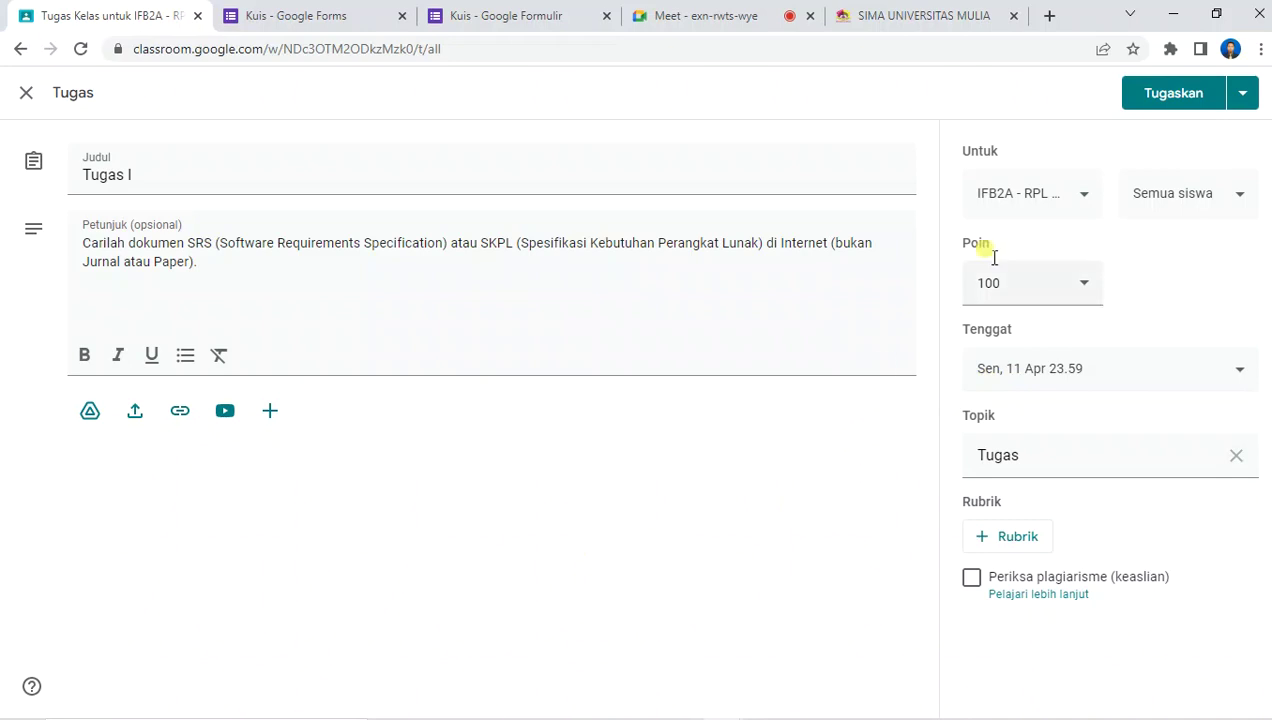
click(1159, 100)
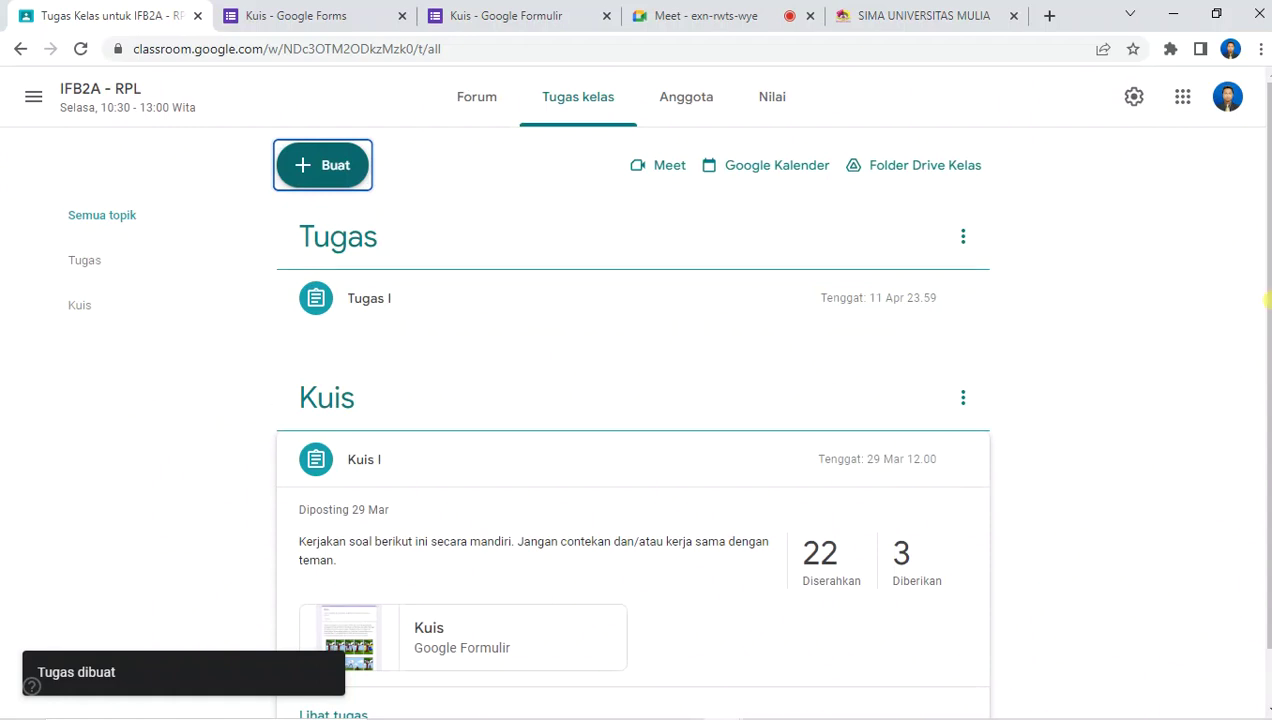
Step: Open IEEEXplore-SRS-template.pdf from the class forum post and go to the prototype SRS outline on page 18
click(472, 110)
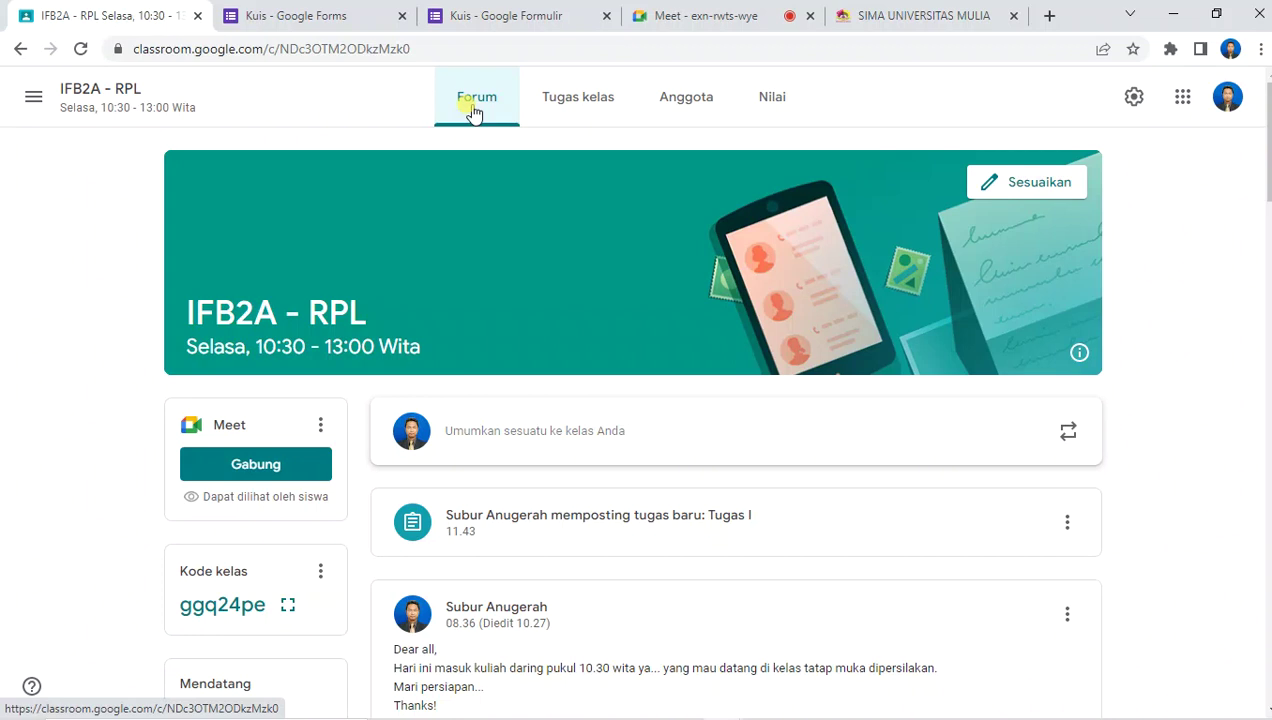
click(474, 113)
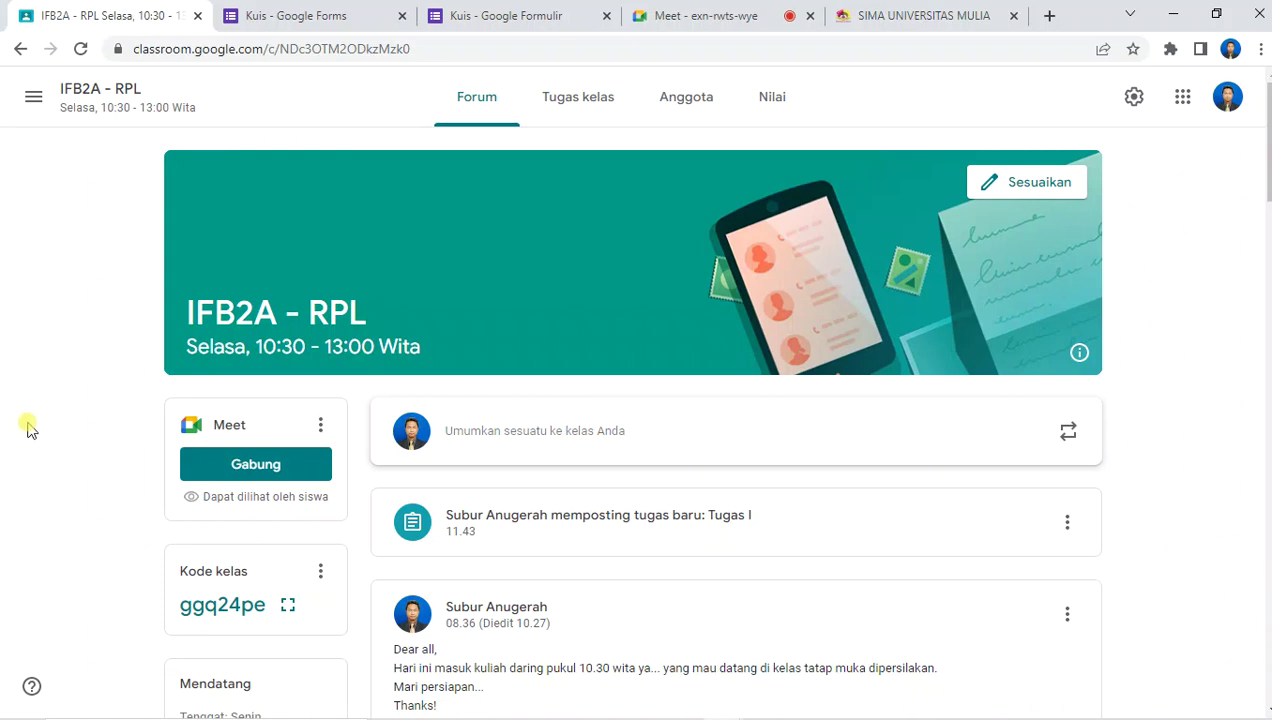
scroll(64, 415, down, 4)
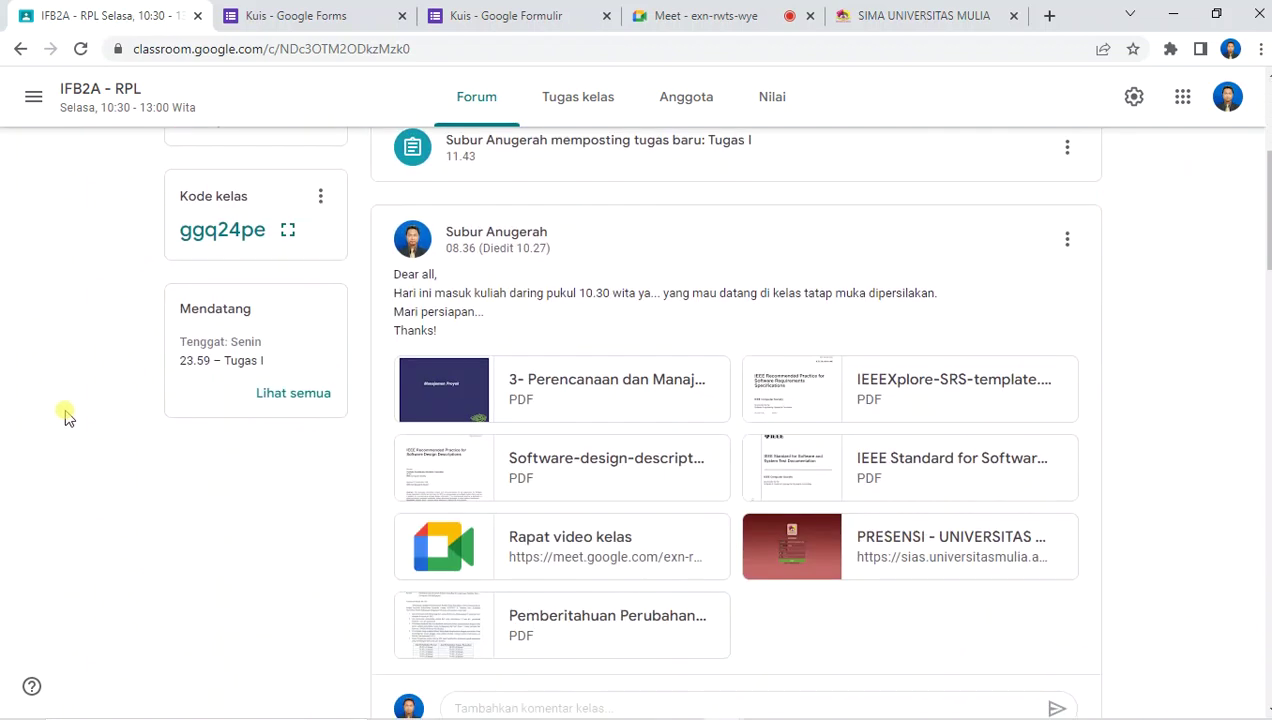
click(926, 397)
scroll(605, 460, down, 4)
scroll(631, 464, down, 8)
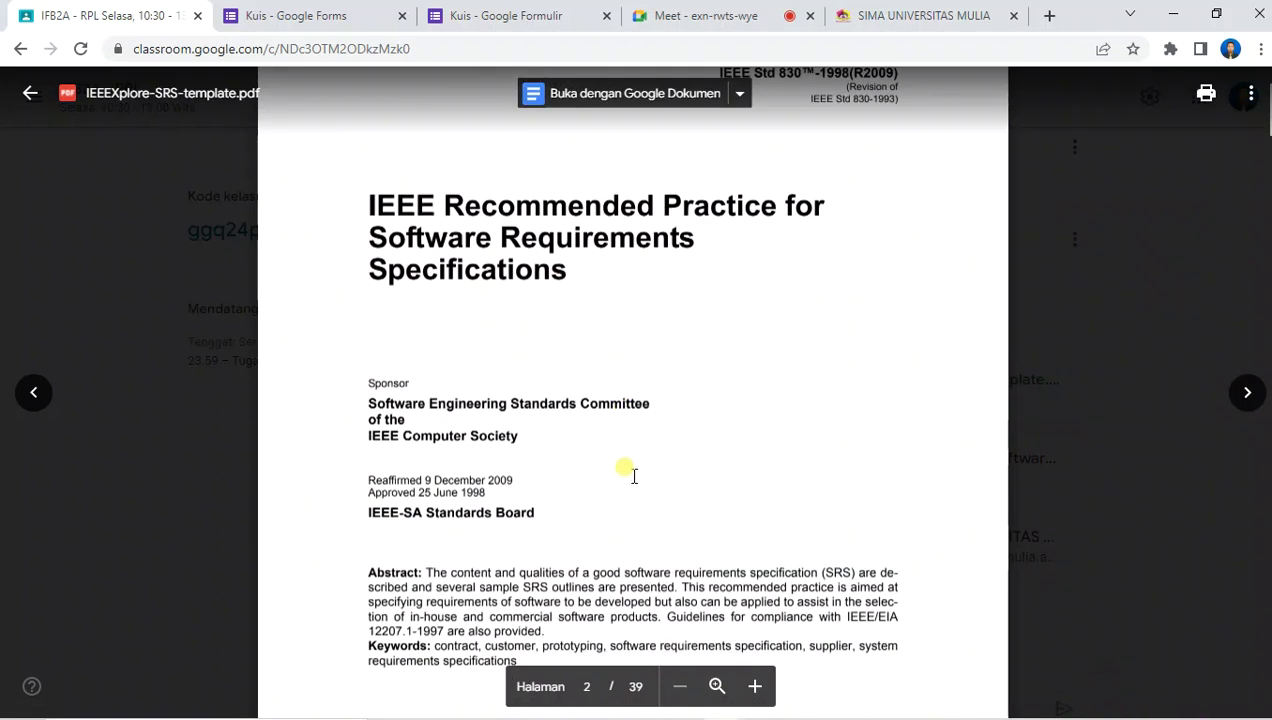
scroll(630, 475, down, 10)
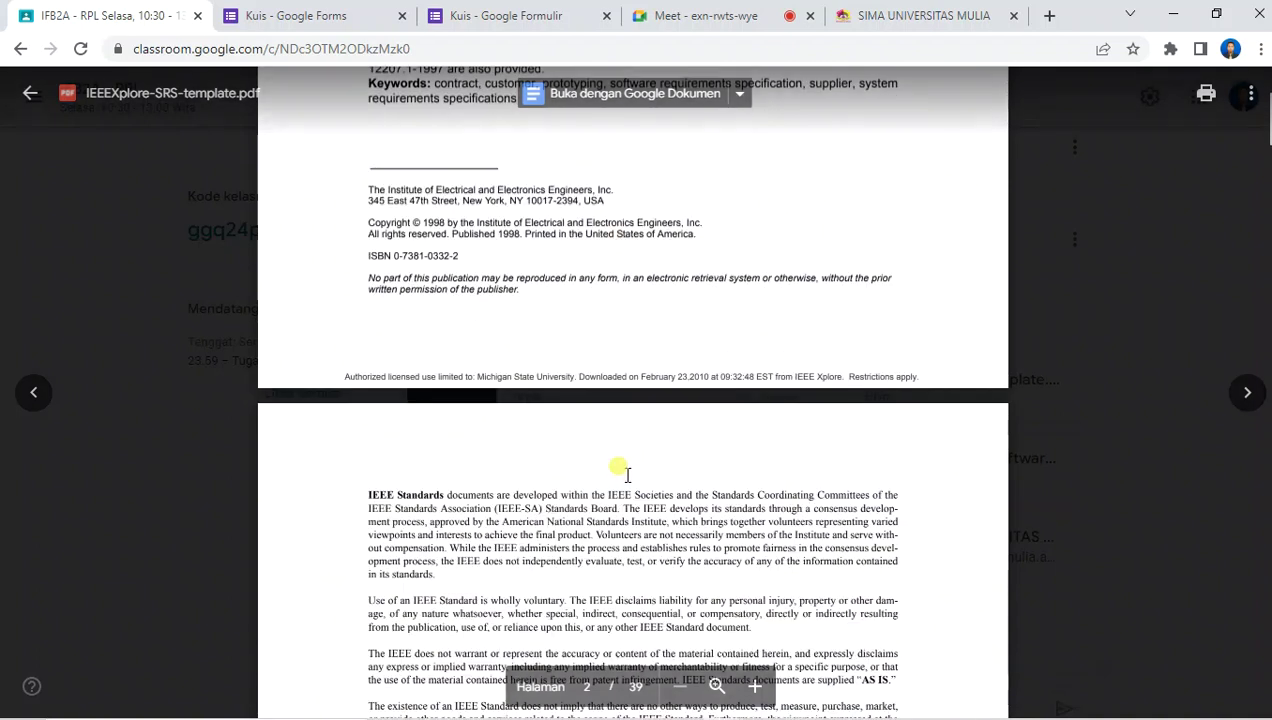
scroll(620, 465, down, 12)
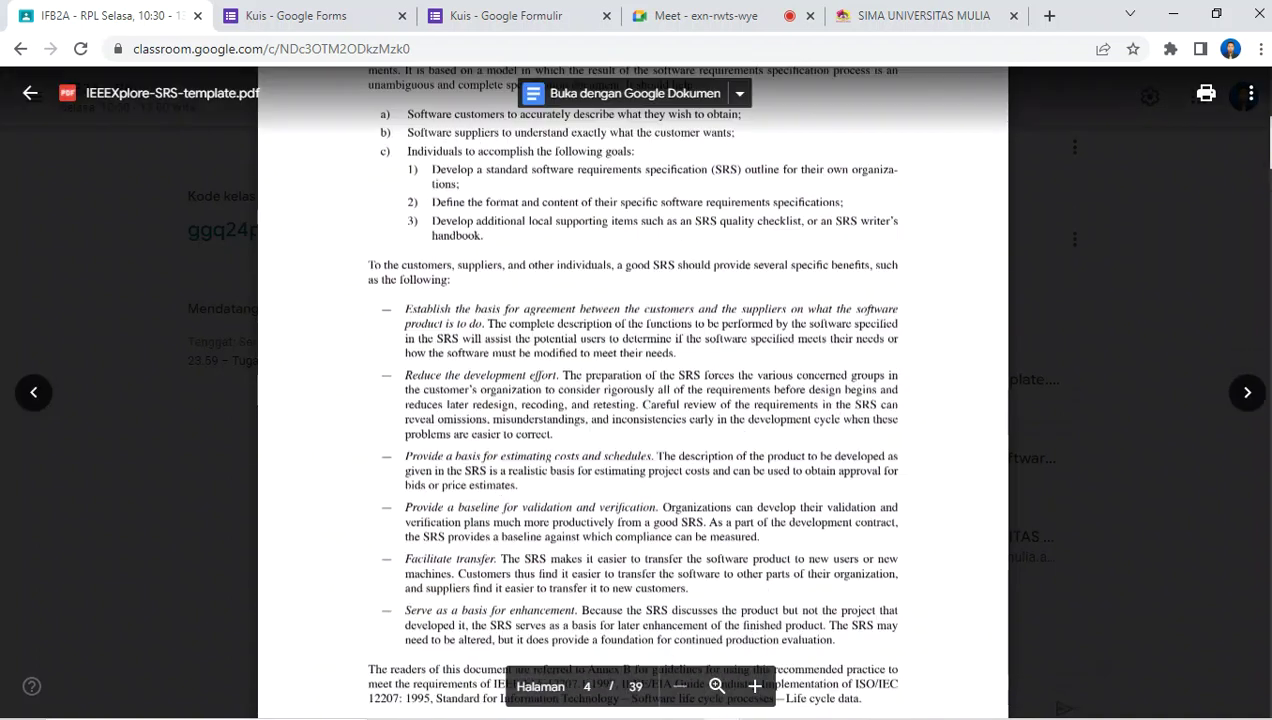
drag(1266, 143, 1268, 332)
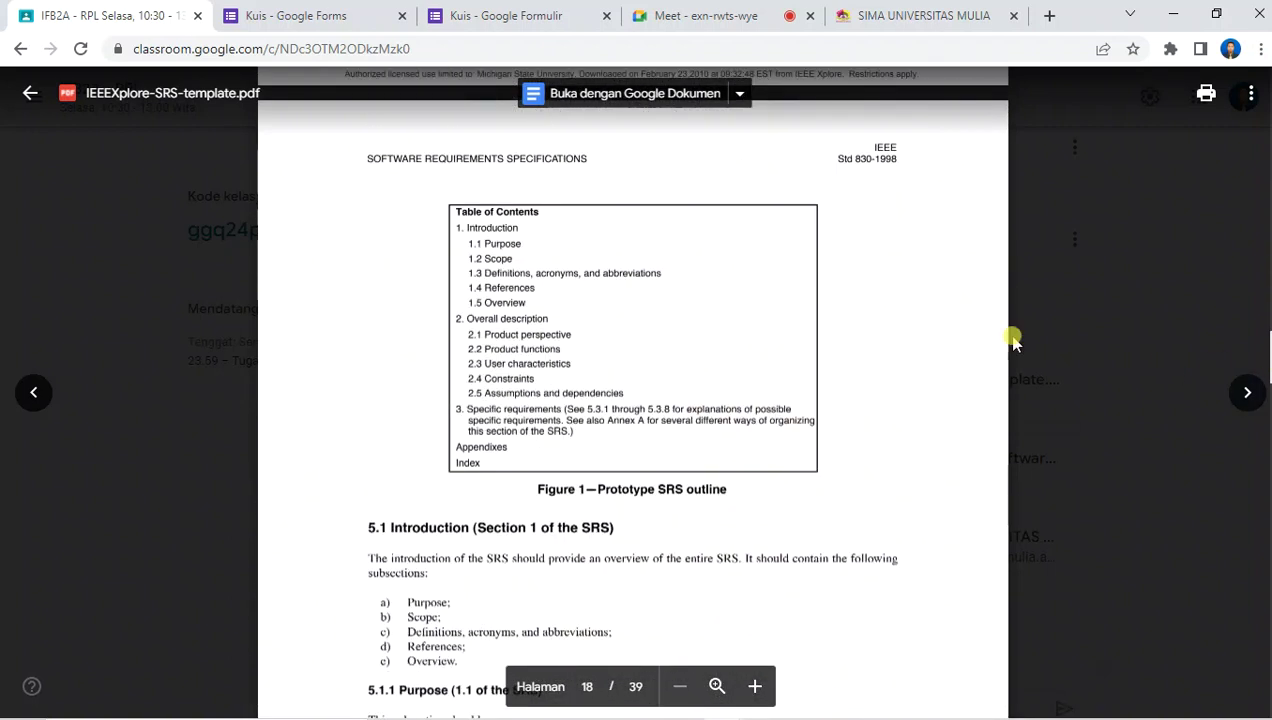